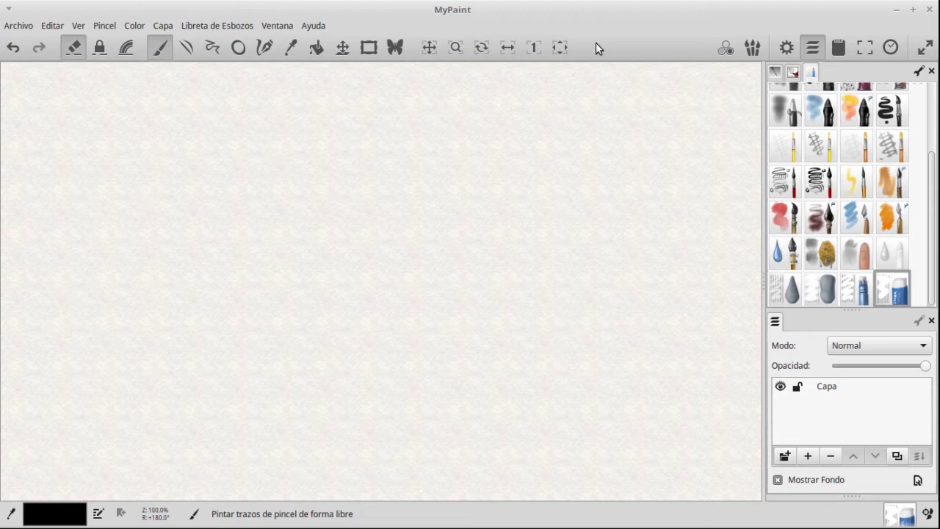
Step: Mark a small cross as the vanishing point near the canvas's upper centre, freehand with the light blue-pencil brush
click(186, 47)
drag(932, 203, 935, 113)
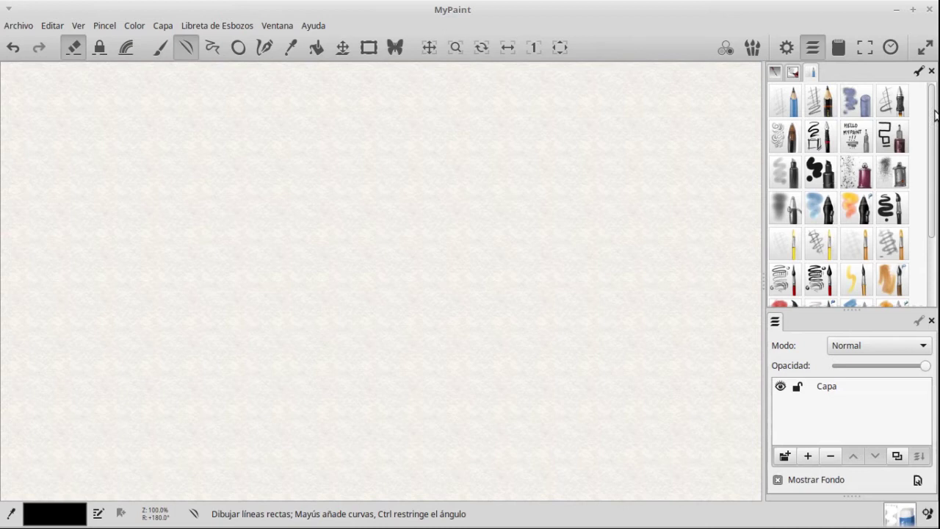
click(782, 110)
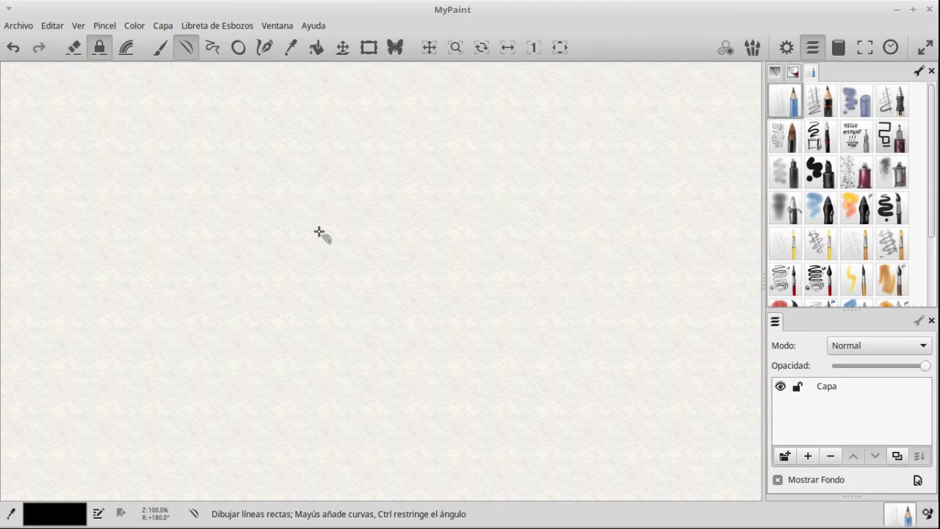
key(b)
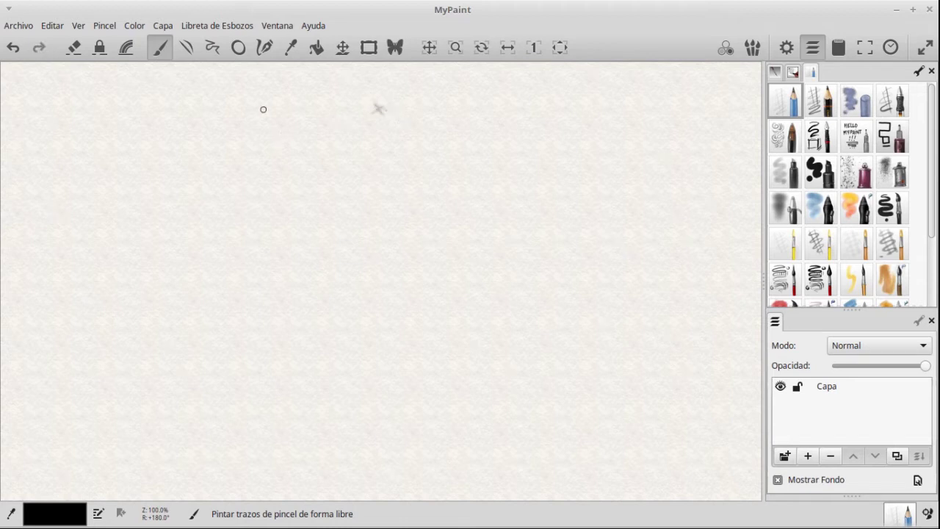
Step: Draw straight lines for a triangle descending from the vanishing point, plus a parallel line above its base to form the box's upper face
click(187, 49)
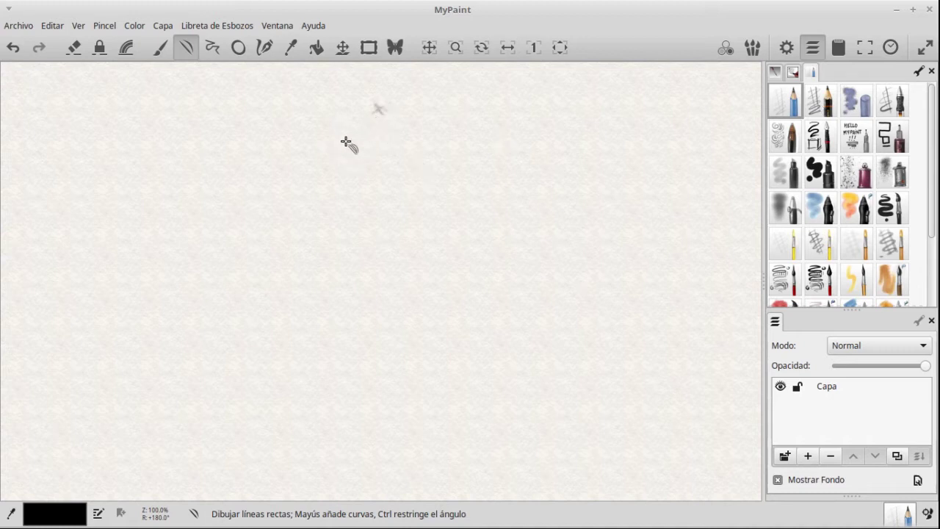
drag(378, 108, 266, 252)
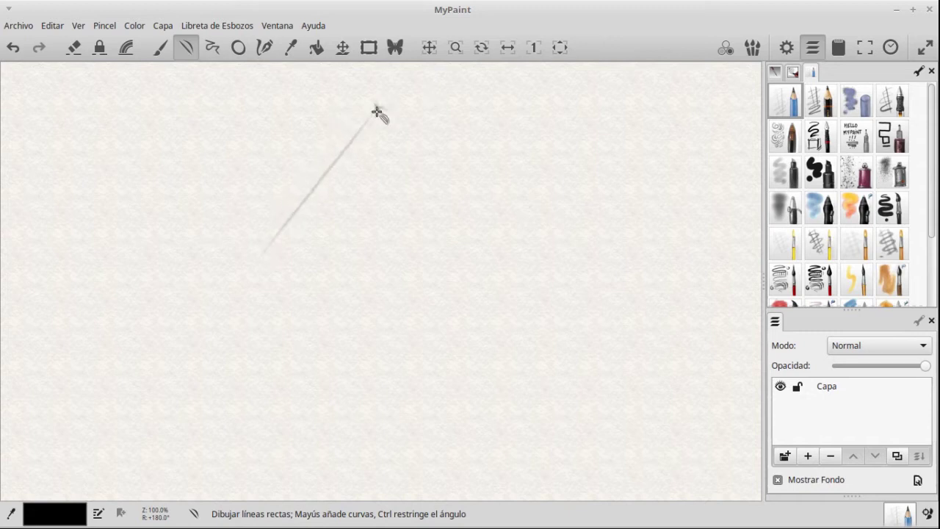
drag(379, 109, 474, 253)
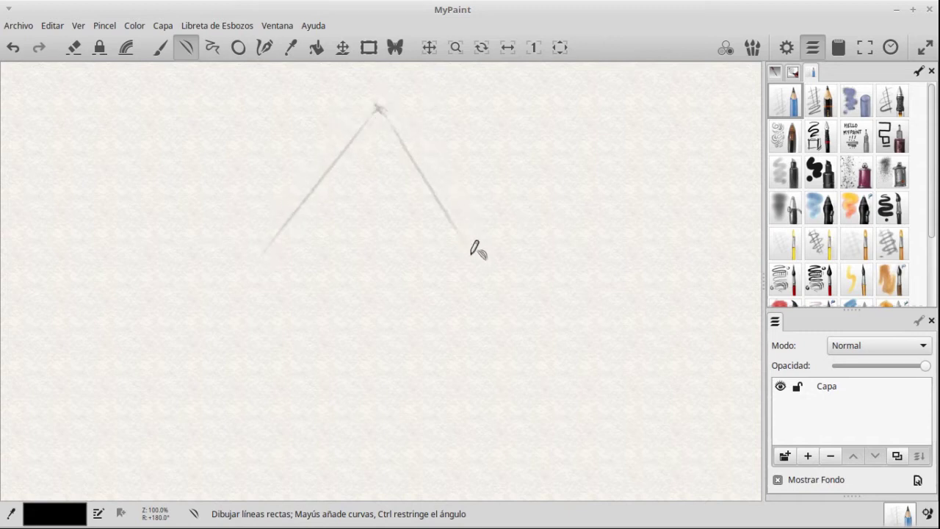
drag(273, 248, 471, 239)
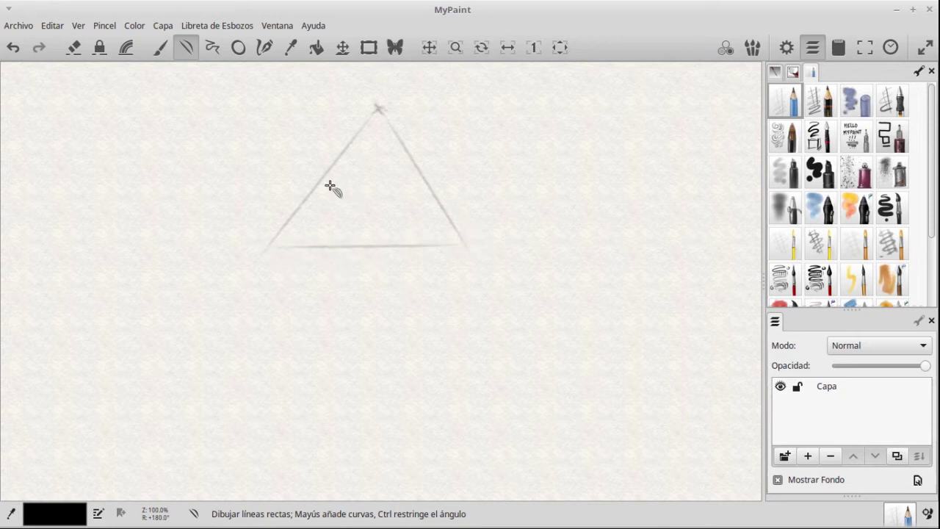
drag(311, 199, 445, 190)
Step: Draw the two front vertical edges and the bottom edge to complete the box's front face
drag(272, 249, 269, 450)
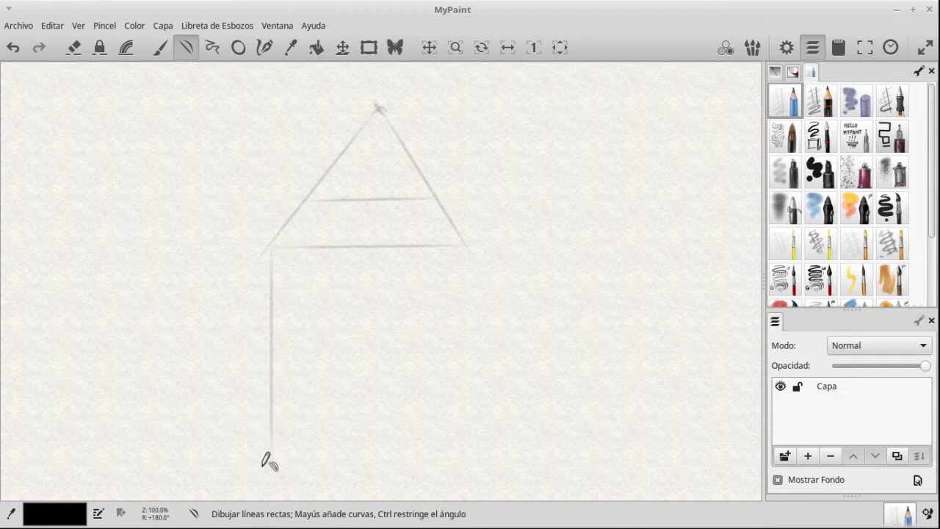
drag(465, 246, 460, 463)
drag(273, 460, 466, 461)
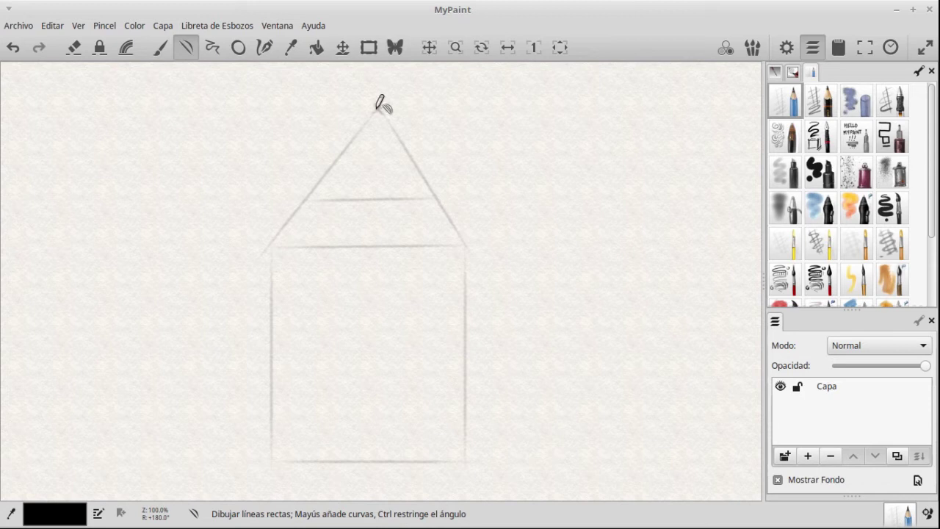
Step: Draw straight perspective lines from the vanishing point to the two lower corners of the box's front face
mouse_move(377, 108)
mouse_down()
mouse_move(321, 351)
mouse_move(279, 456)
mouse_move(268, 462)
mouse_move(280, 443)
mouse_up()
mouse_move(379, 108)
mouse_down()
mouse_move(394, 200)
mouse_move(448, 364)
mouse_up()
key(ctrl+z)
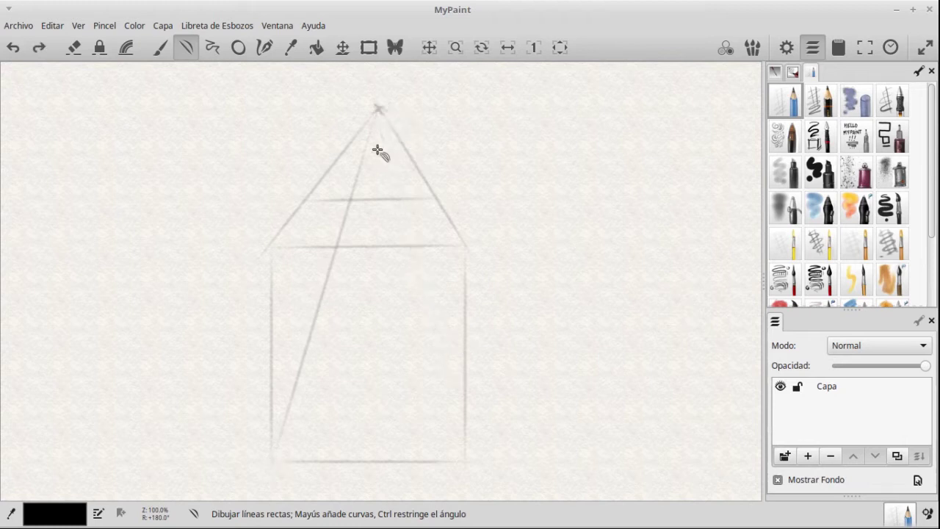
drag(379, 108, 411, 198)
drag(426, 229, 473, 464)
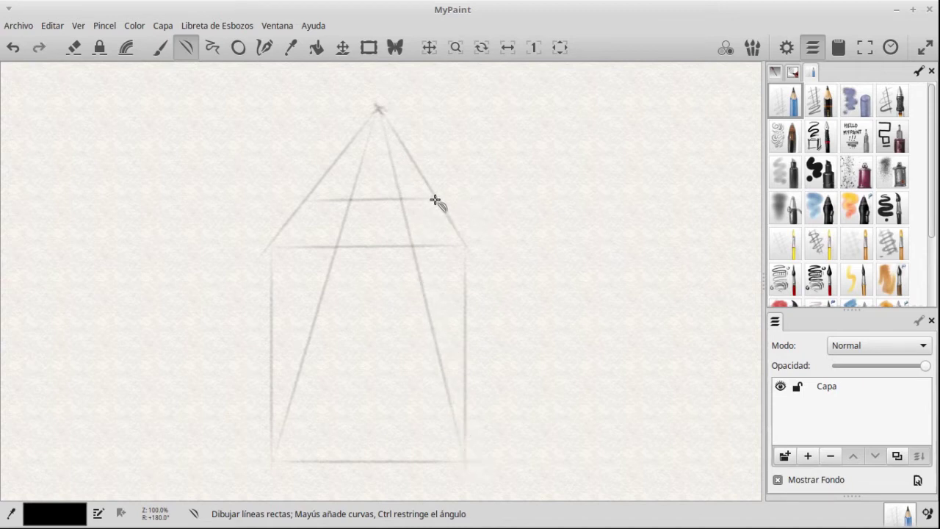
Step: Draw the box's two rear vertical edges and its rear bottom edge between the perspective lines
mouse_move(438, 200)
mouse_down()
mouse_move(452, 334)
mouse_move(440, 373)
mouse_move(438, 359)
mouse_up()
mouse_move(307, 213)
mouse_down()
mouse_move(315, 262)
mouse_move(304, 378)
mouse_up()
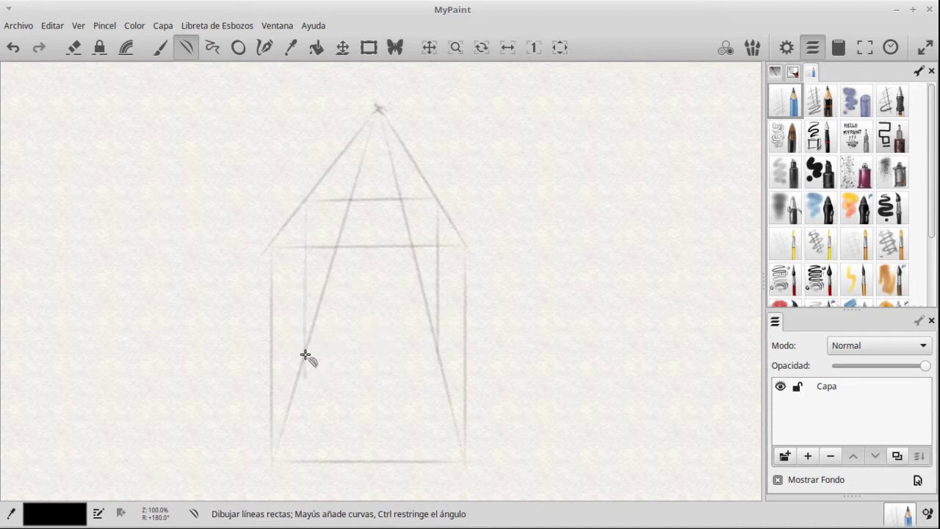
drag(305, 356, 424, 357)
Step: Draw the crossing diagonals of the box's upper and lower faces to locate their centres
drag(268, 245, 386, 213)
drag(315, 199, 463, 242)
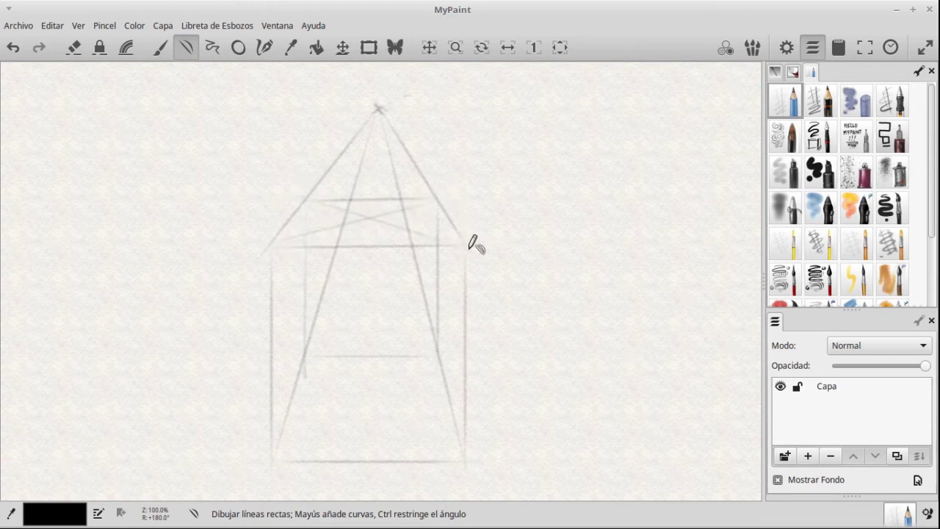
drag(272, 460, 387, 380)
drag(426, 355, 424, 362)
drag(316, 357, 463, 454)
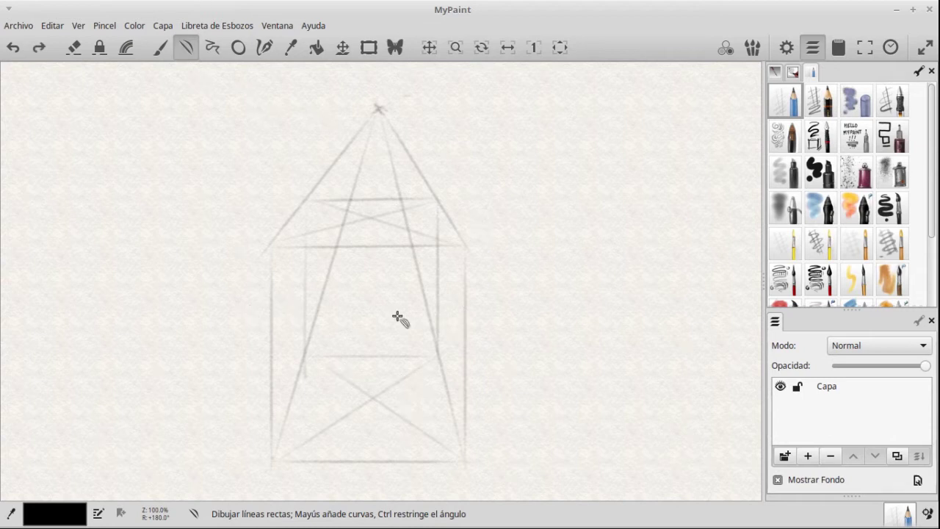
Step: Draw ellipses centred on the diagonals of the upper and lower faces with the dark pencil brush
click(238, 49)
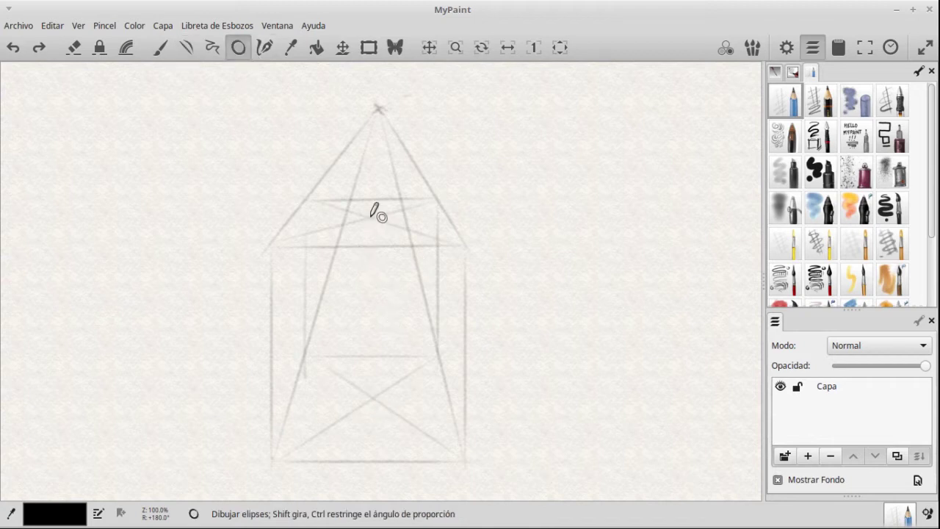
mouse_move(374, 216)
mouse_down()
mouse_move(386, 212)
mouse_move(403, 230)
mouse_move(419, 221)
mouse_up()
click(815, 100)
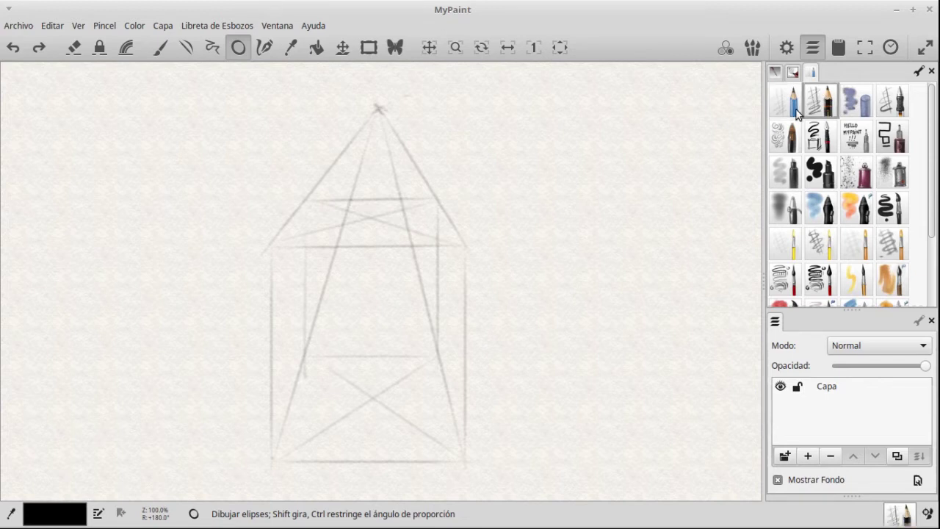
mouse_move(370, 219)
mouse_down()
mouse_move(390, 213)
mouse_move(455, 239)
mouse_up()
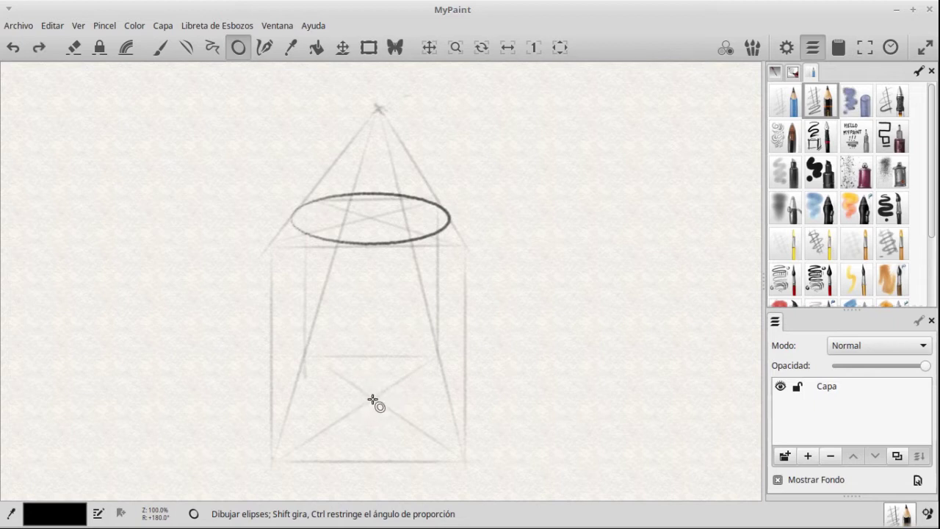
mouse_move(374, 397)
mouse_down()
mouse_move(404, 397)
mouse_move(409, 446)
mouse_move(453, 439)
mouse_move(460, 454)
mouse_move(452, 450)
mouse_up()
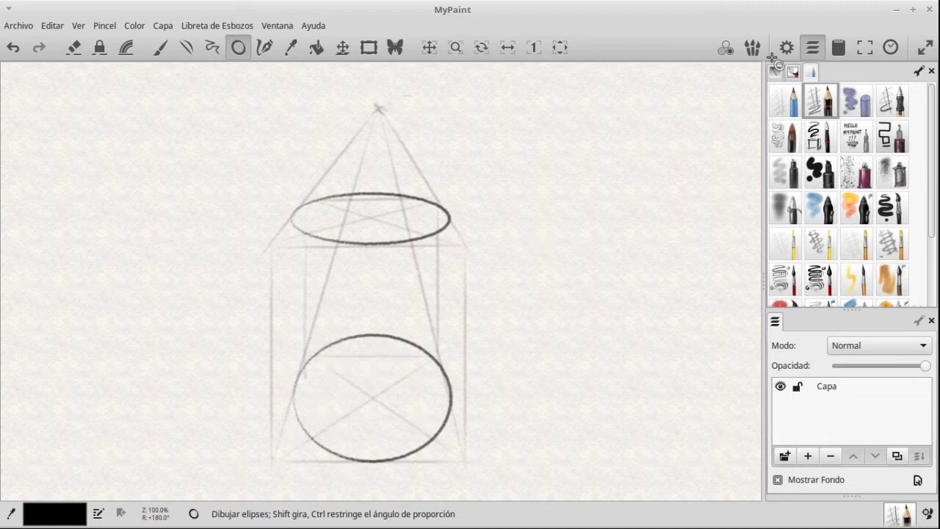
Step: Draw two straight vertical sides joining the outer ends of the upper and lower ellipses to form a cylinder
drag(292, 221, 291, 221)
key(ctrl+z)
click(188, 54)
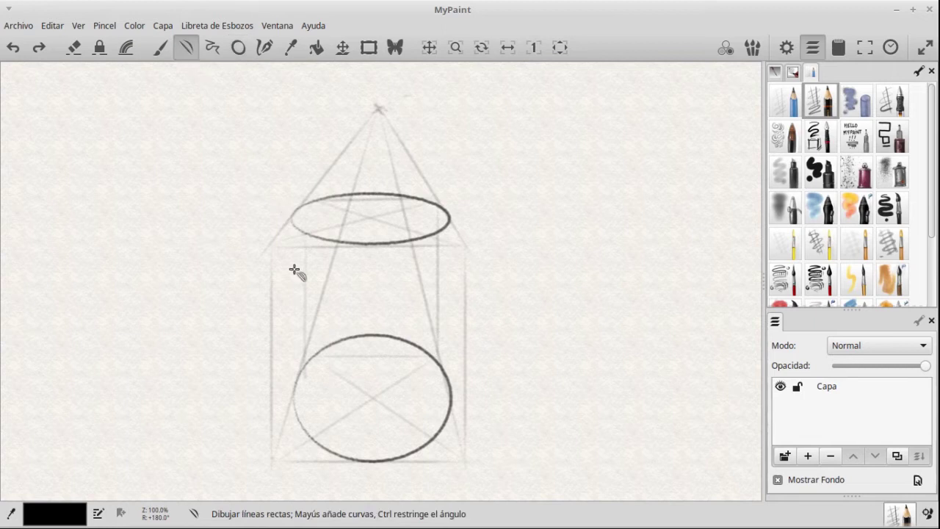
mouse_move(293, 216)
mouse_down()
mouse_move(285, 276)
mouse_move(262, 338)
mouse_move(291, 399)
mouse_move(305, 402)
mouse_up()
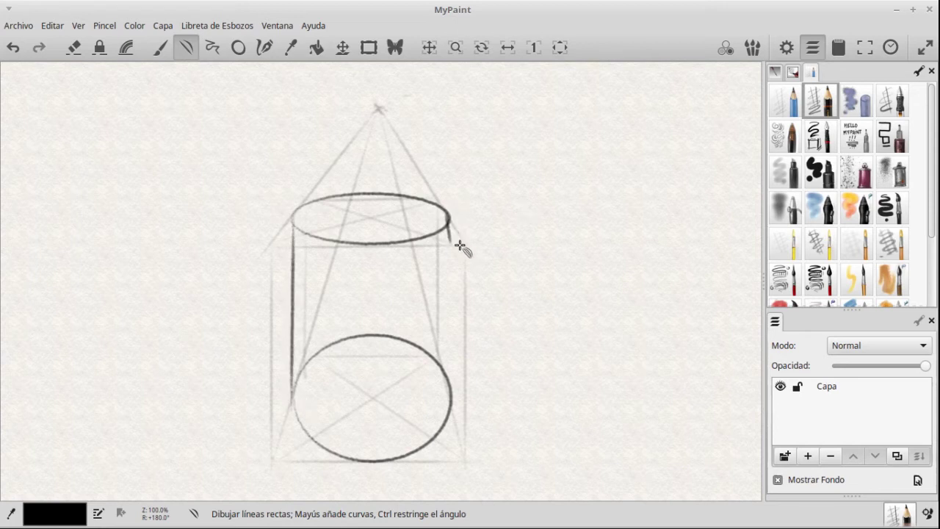
drag(450, 218, 451, 402)
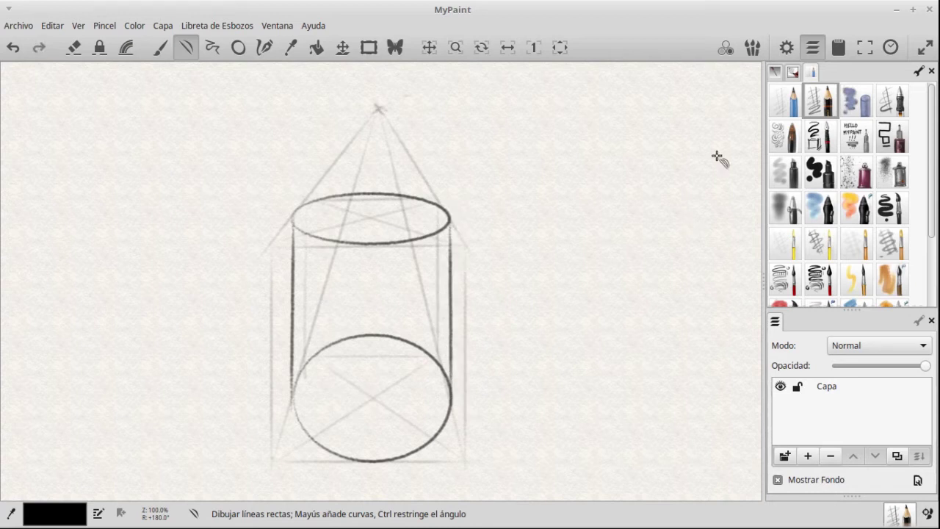
Step: Erase the lower ellipse's hidden rear arc and most construction lines inside the cylinder with the eraser brush
scroll(918, 195, down, 5)
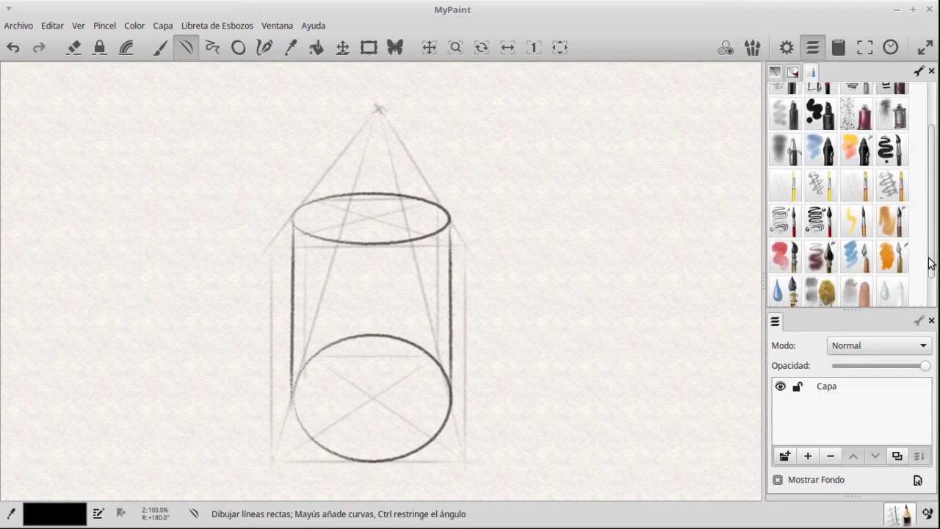
click(892, 288)
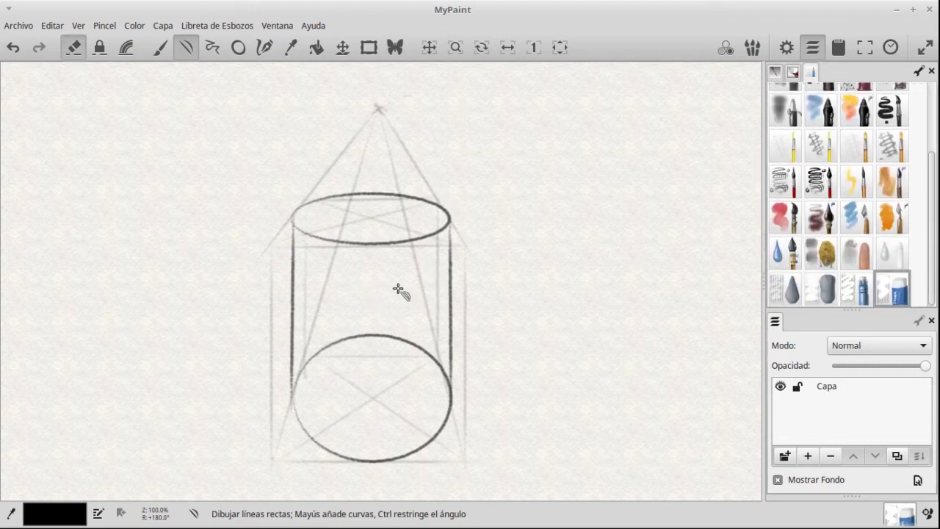
key(b)
drag(389, 336, 356, 338)
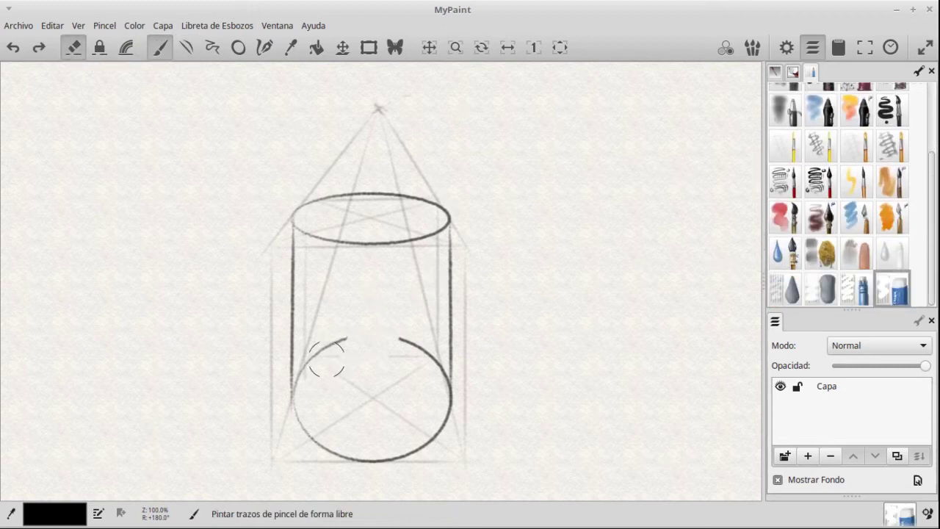
mouse_move(319, 365)
mouse_down()
mouse_move(336, 347)
mouse_move(297, 383)
mouse_up()
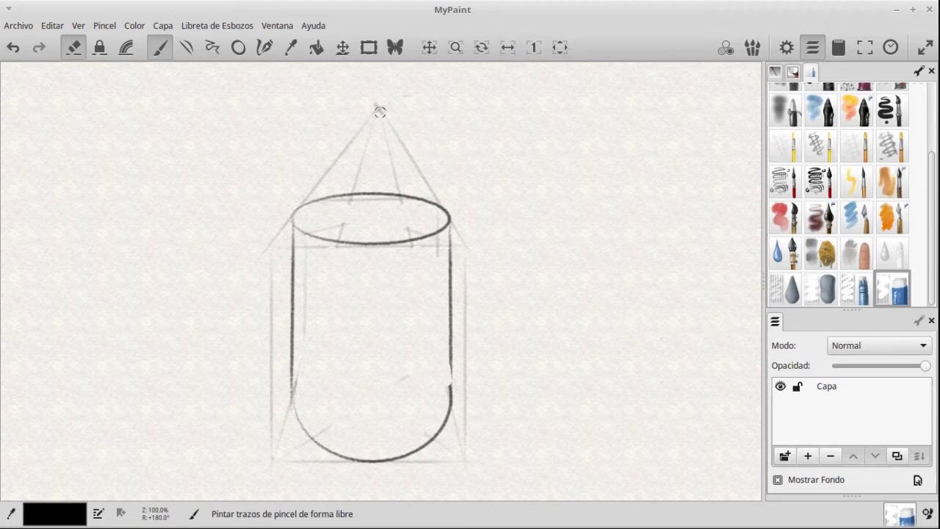
Step: Draw a horizon line on both sides of the vanishing point with the light pencil, plus a flattened ellipse centred on it
key(l)
mouse_move(378, 104)
mouse_down()
mouse_move(699, 104)
mouse_move(736, 102)
mouse_move(744, 84)
mouse_up()
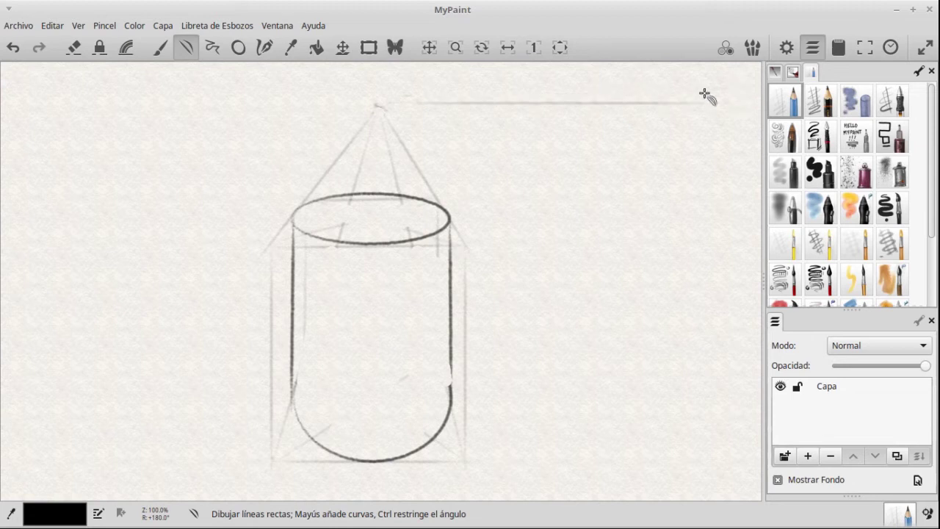
drag(380, 100, 39, 117)
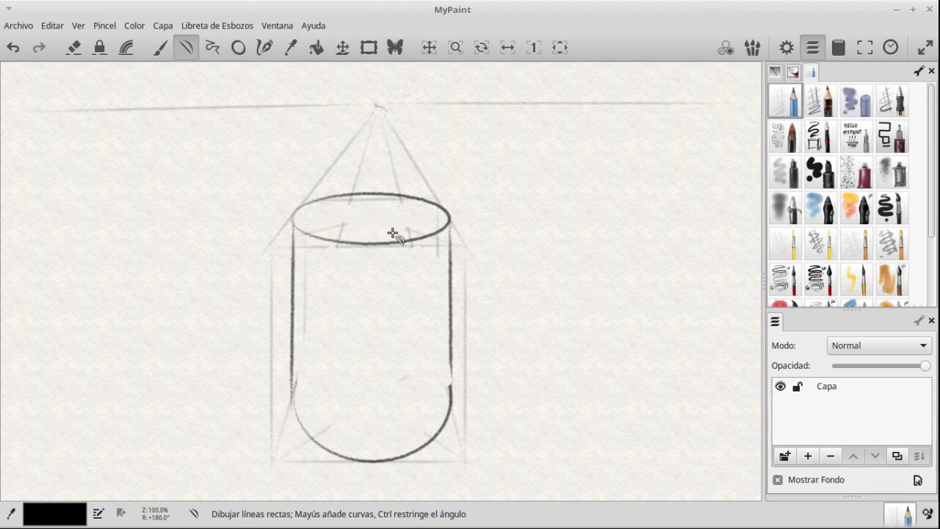
click(238, 47)
mouse_move(376, 105)
mouse_down()
mouse_move(382, 98)
mouse_move(298, 103)
mouse_move(294, 86)
mouse_move(286, 105)
mouse_move(287, 97)
mouse_up()
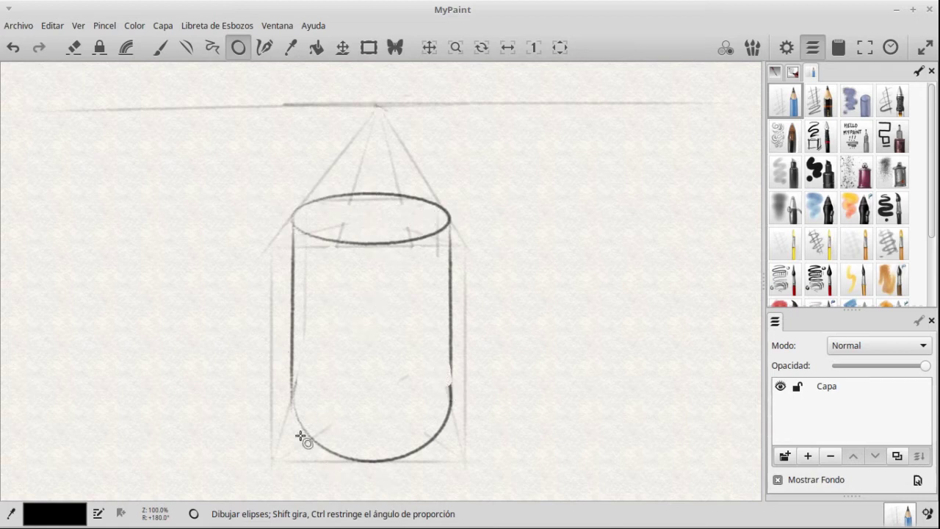
Step: Redraw the box's rear bottom edge and receding lower side edges with straight light-pencil lines
scroll(430, 357, down, 2)
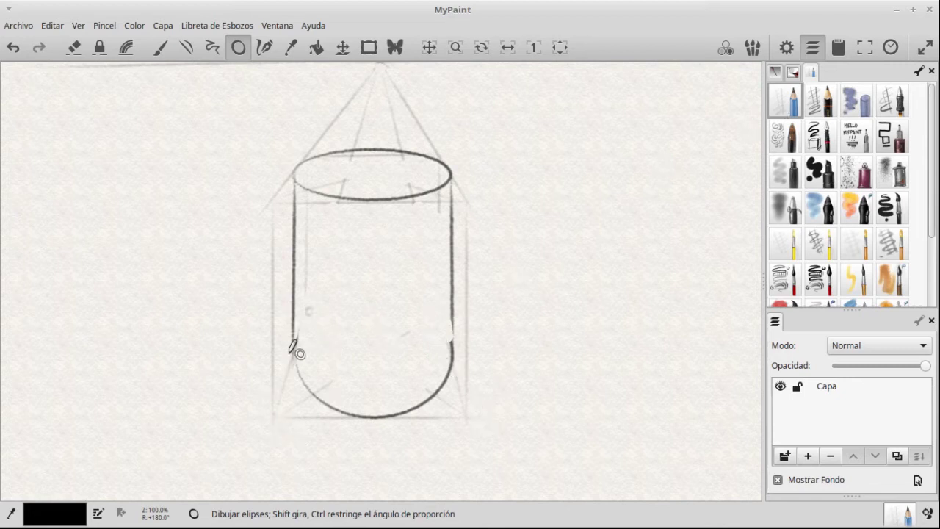
drag(309, 314, 338, 276)
key(ctrl+z)
click(163, 48)
click(185, 48)
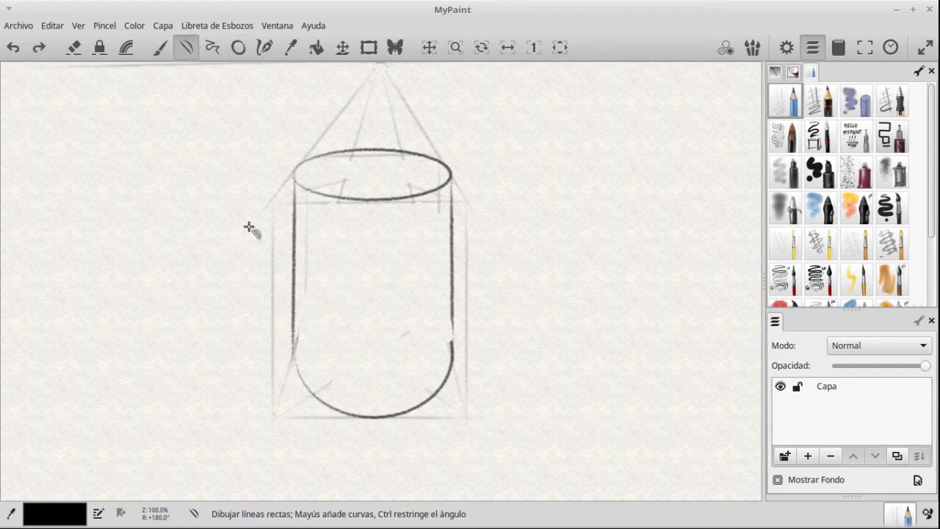
drag(308, 316, 452, 334)
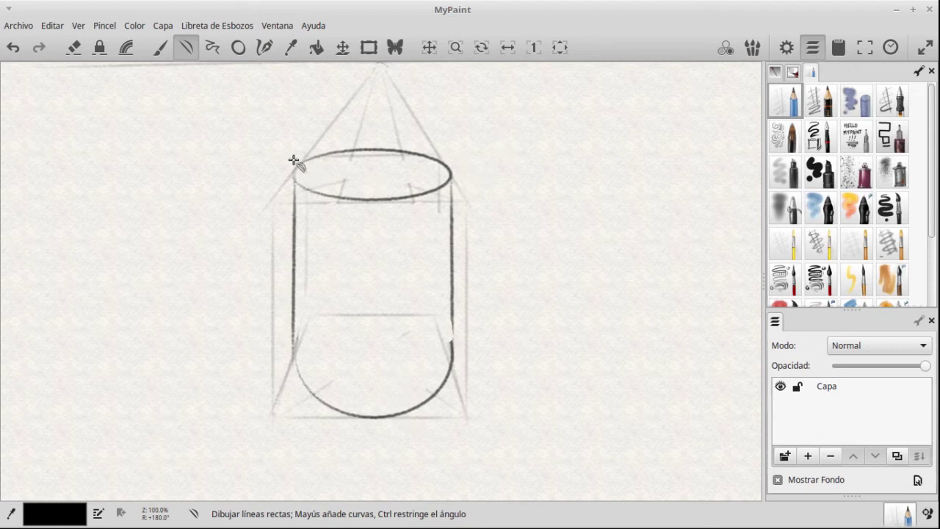
Step: Sketch freehand light-pencil circles around the four places where the cylinder's sides meet the upper and lower ellipses
click(785, 102)
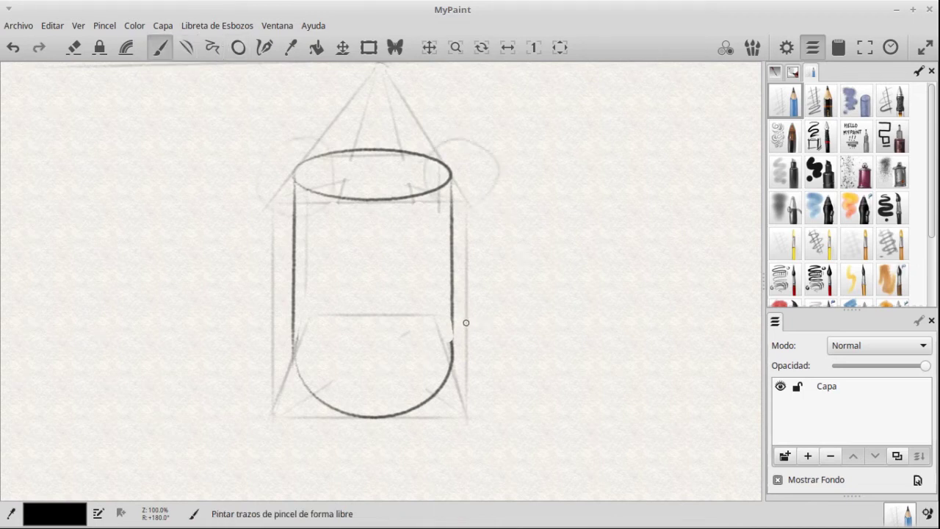
drag(466, 320, 454, 321)
mouse_move(280, 315)
mouse_down()
mouse_move(336, 332)
mouse_move(288, 315)
mouse_up()
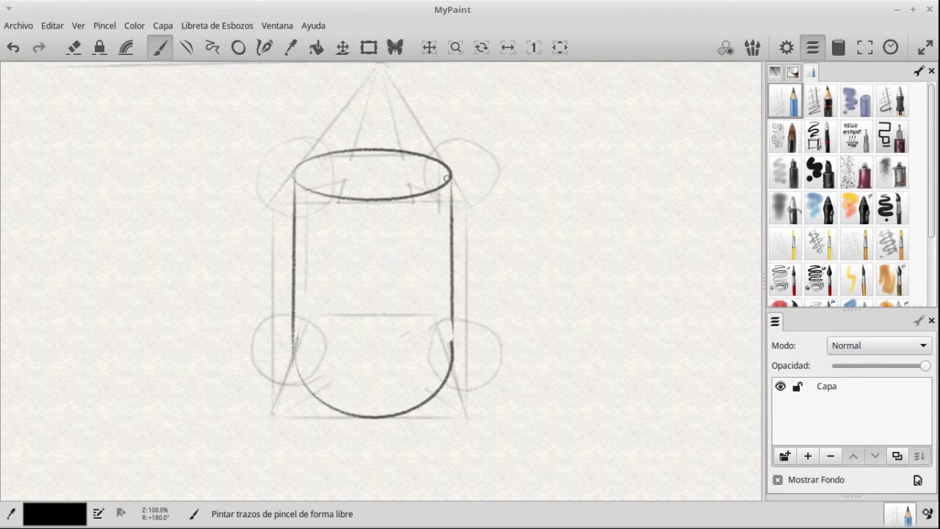
Step: Draw two straight vertical dark-pencil lines beside the finished cylinder as the sides of a second cylinder
click(819, 109)
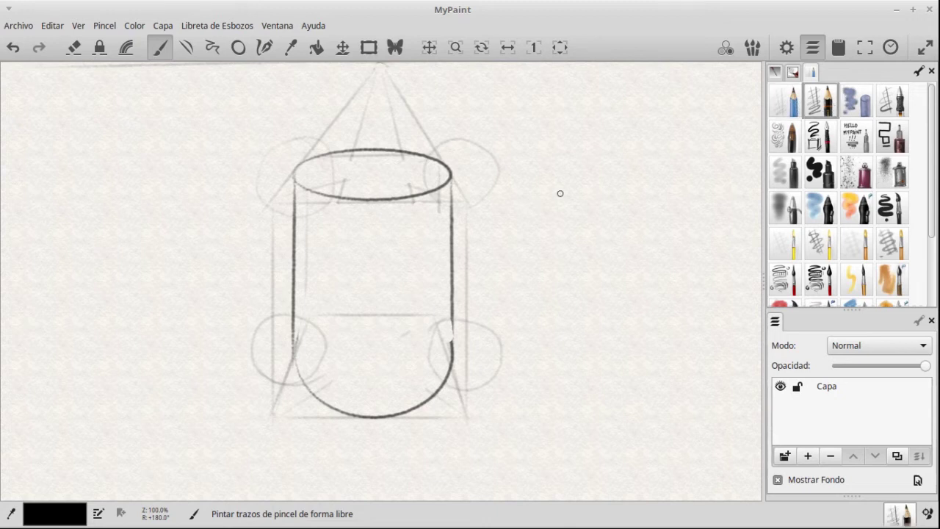
drag(554, 199, 542, 359)
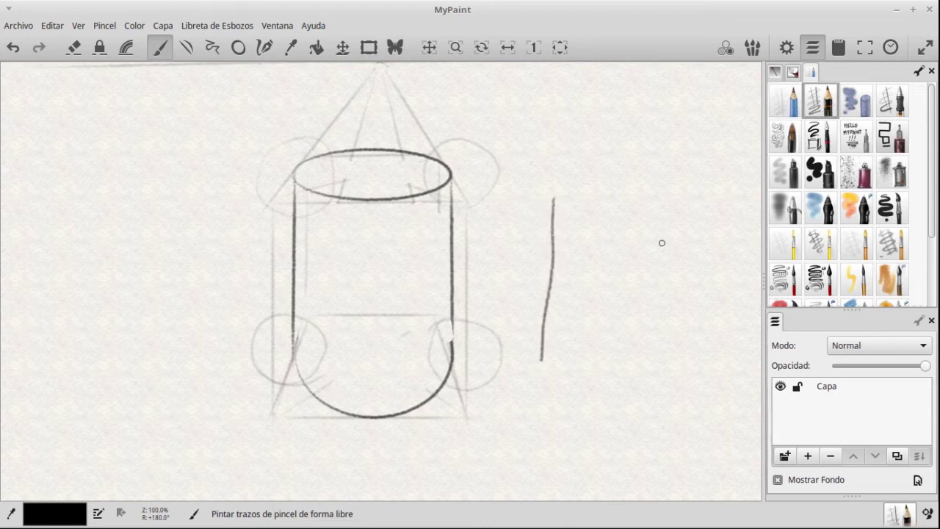
key(ctrl+z)
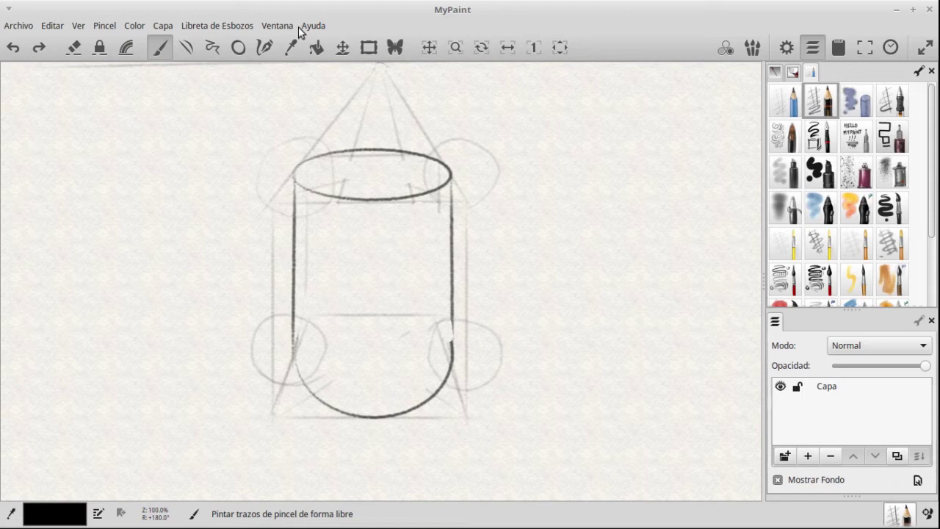
click(186, 48)
mouse_move(542, 192)
mouse_down()
mouse_move(536, 345)
mouse_move(544, 364)
mouse_up()
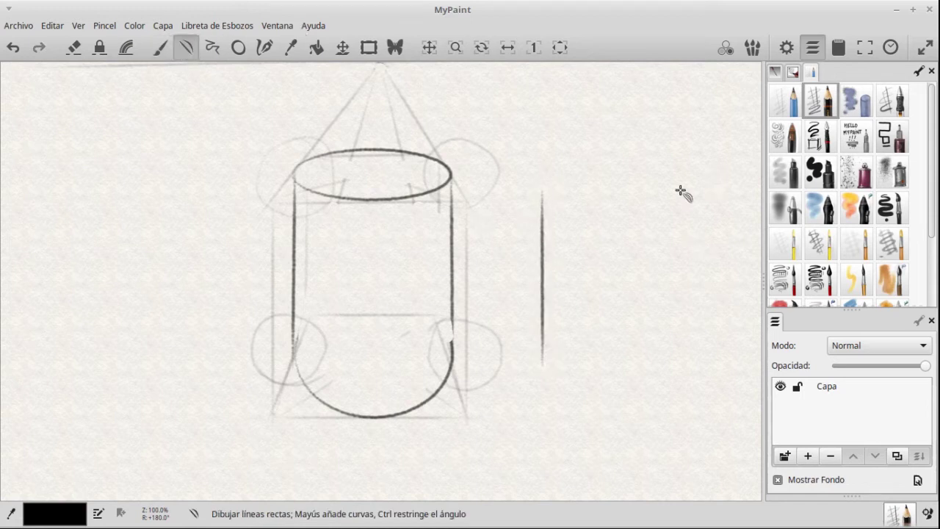
drag(678, 186, 668, 288)
drag(670, 356, 674, 365)
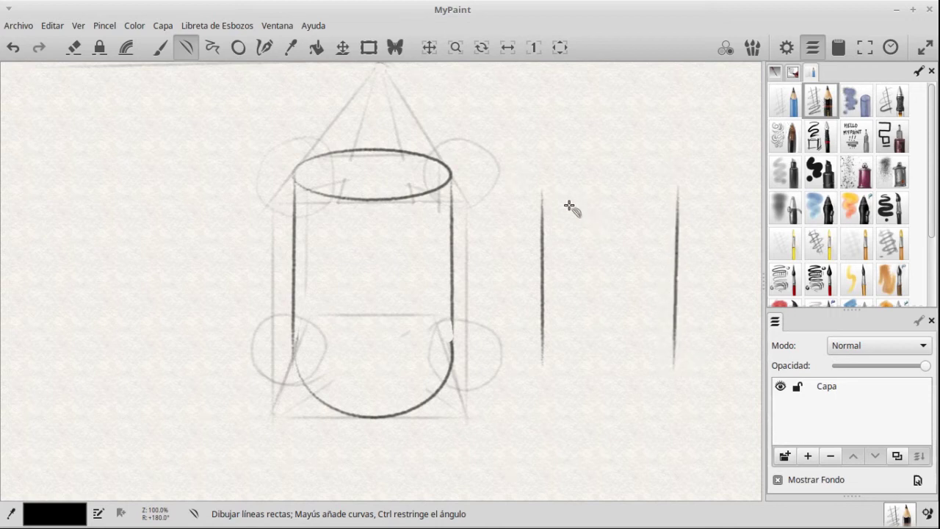
Step: Sketch freehand curves with pointed corners at both ends of the second cylinder and cross the whole shape out
click(156, 49)
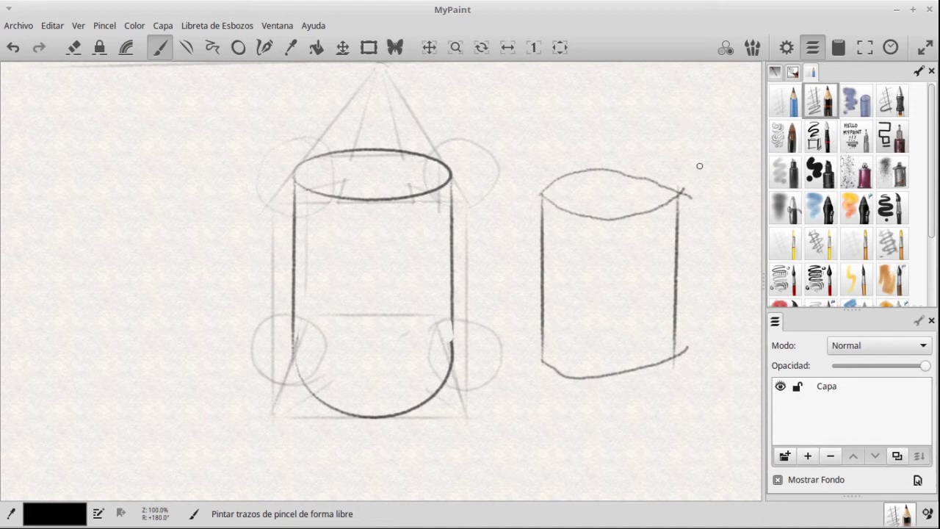
drag(541, 137, 725, 360)
drag(707, 140, 526, 403)
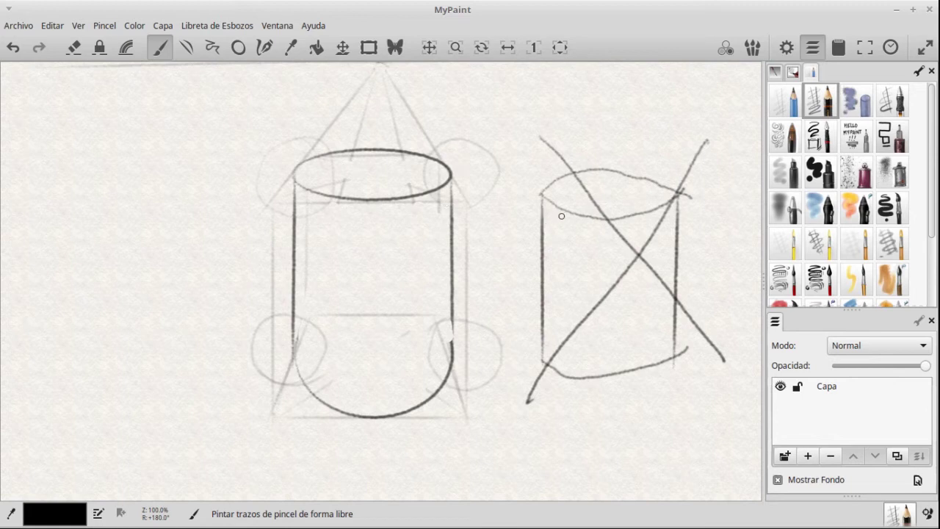
Step: Undo the crossed-out cylinder sketch and the earlier circles, horizon and eraser strokes
key(ctrl+z)
key(ctrl+z)
key(ctrl+z)
key(ctrl+z)
key(ctrl+z)
key(ctrl+z)
key(ctrl+z)
key(ctrl+z)
key(ctrl+z)
key(ctrl+z)
key(ctrl+z)
key(ctrl+z)
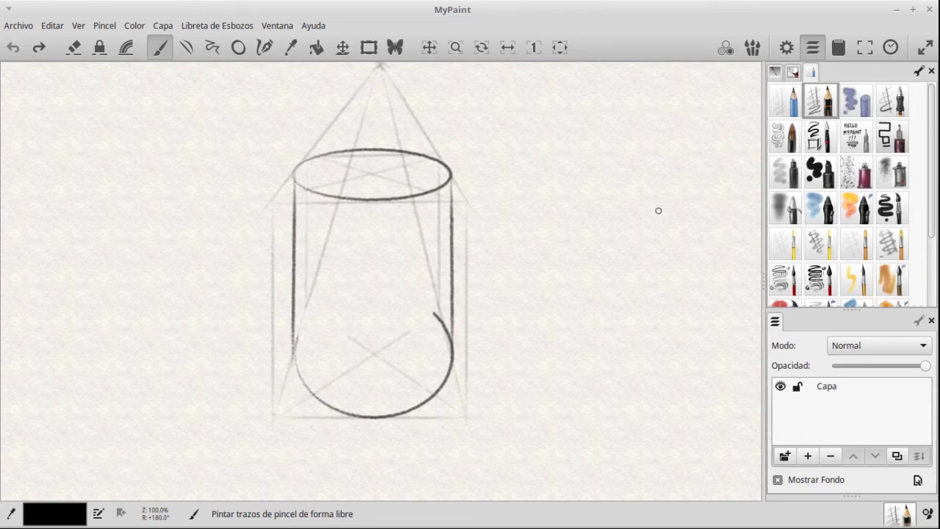
Step: Start a new blank drawing and discard the unsaved cylinder drawing
click(13, 25)
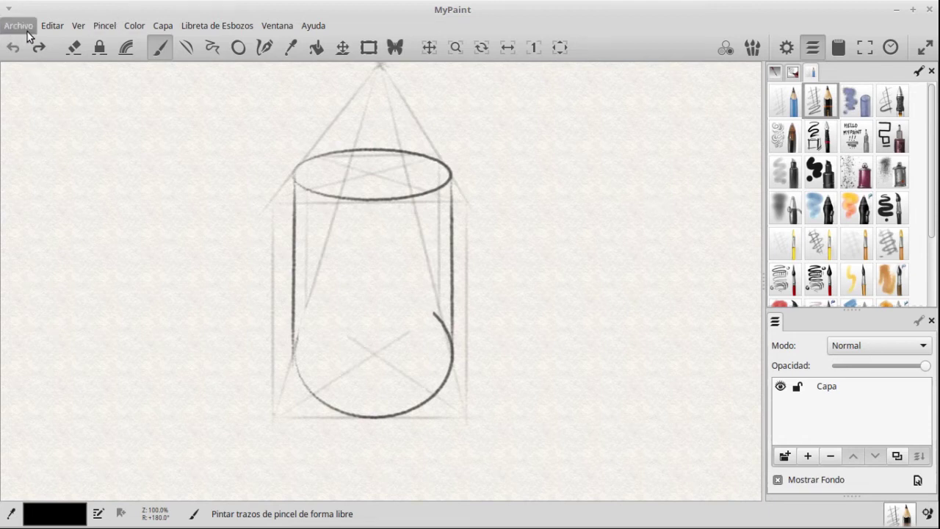
key(Escape)
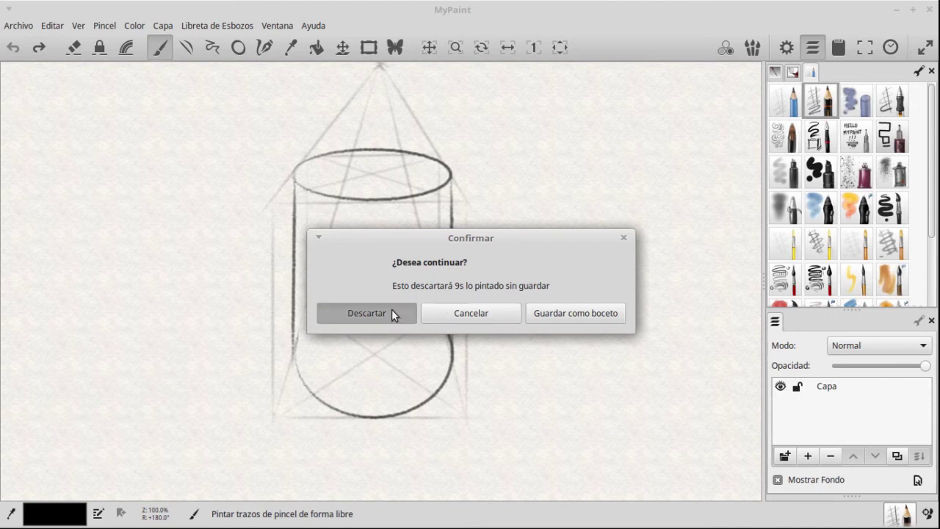
click(371, 316)
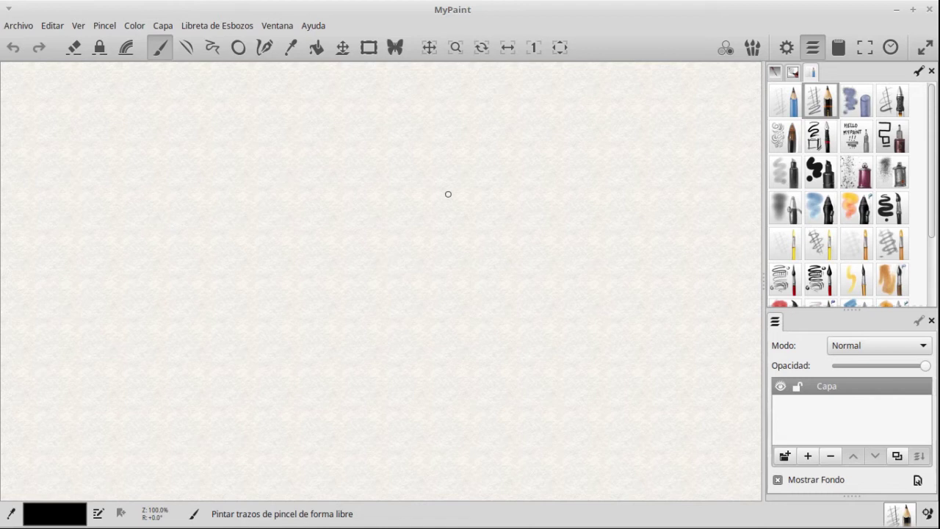
Step: Draw a straight light-pencil horizon line across nearly the full width of the upper canvas
click(795, 117)
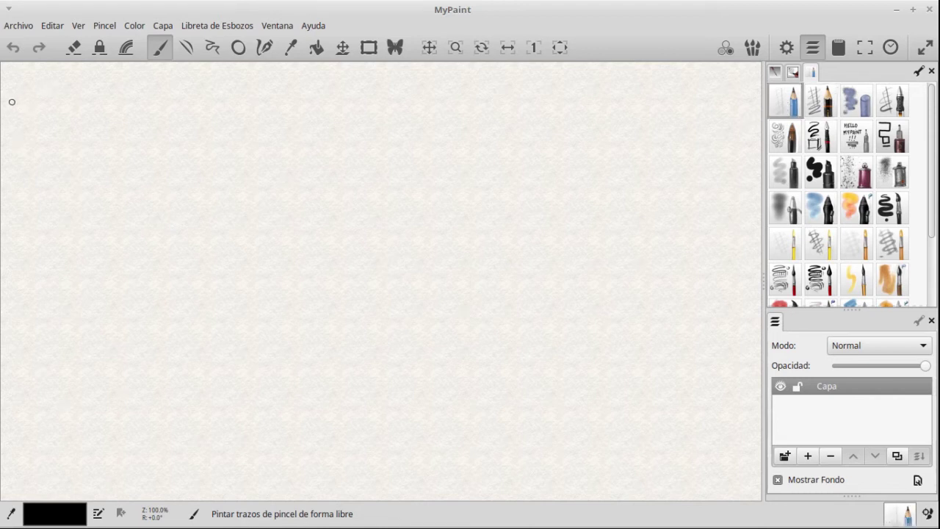
click(162, 103)
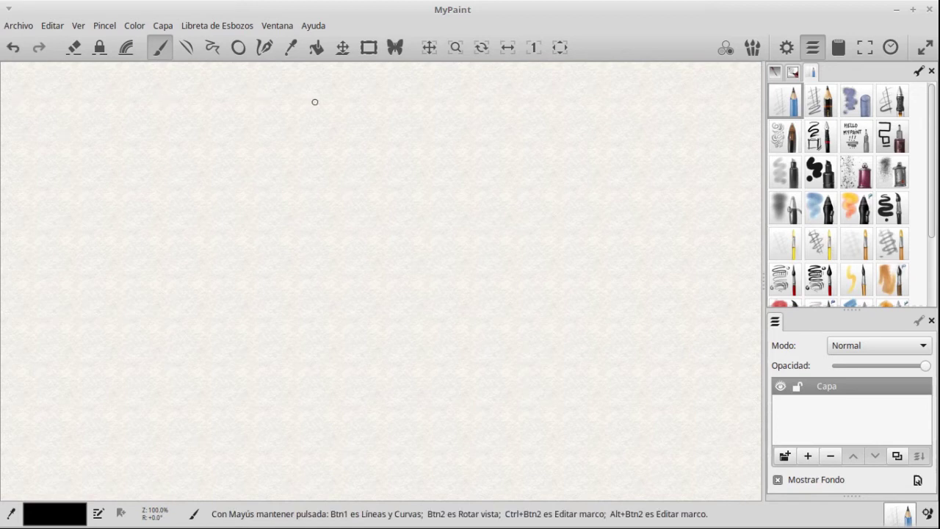
click(186, 47)
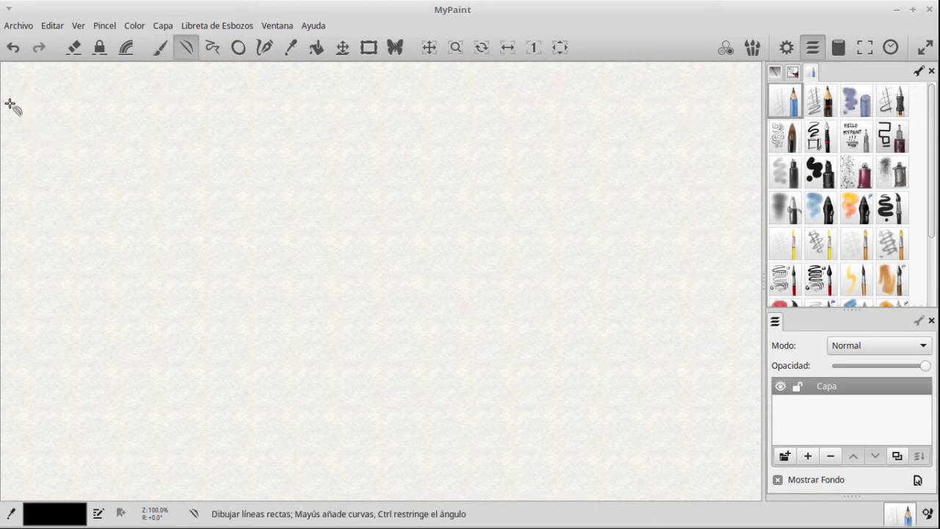
drag(55, 102, 753, 111)
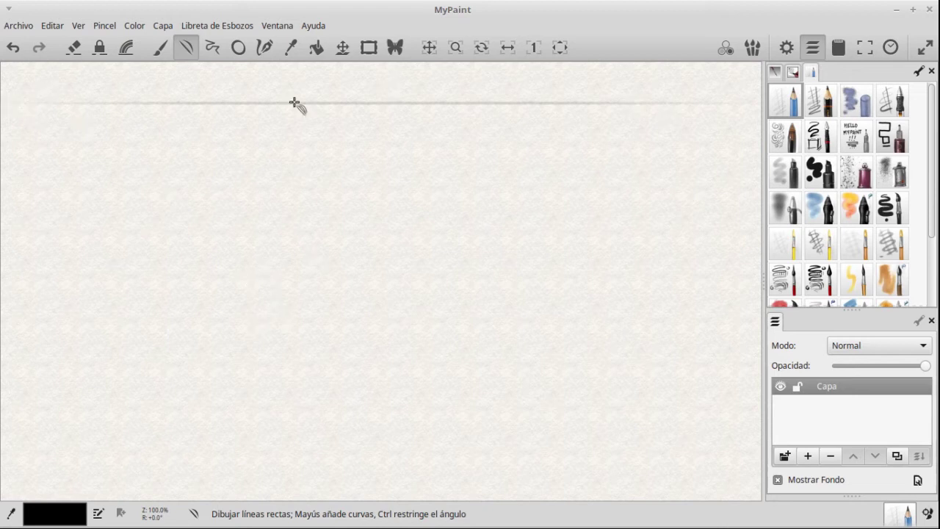
Step: Draw two receding lines from the horizon's left end and connect them with two vertical edges forming the box's near face
mouse_move(13, 108)
mouse_down()
mouse_move(384, 247)
mouse_move(408, 287)
mouse_move(342, 241)
mouse_move(312, 235)
mouse_up()
mouse_move(16, 108)
mouse_down()
mouse_move(145, 212)
mouse_move(302, 311)
mouse_move(325, 311)
mouse_move(319, 325)
mouse_up()
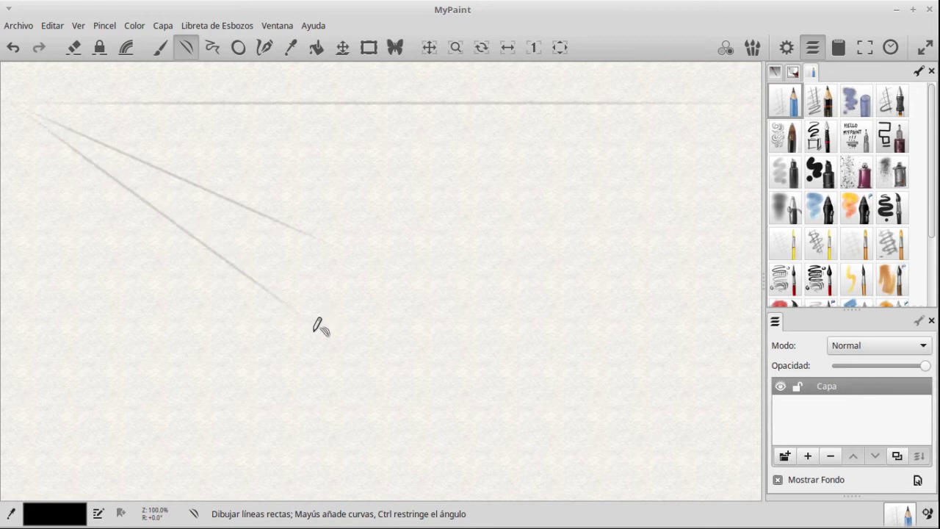
drag(327, 235, 326, 338)
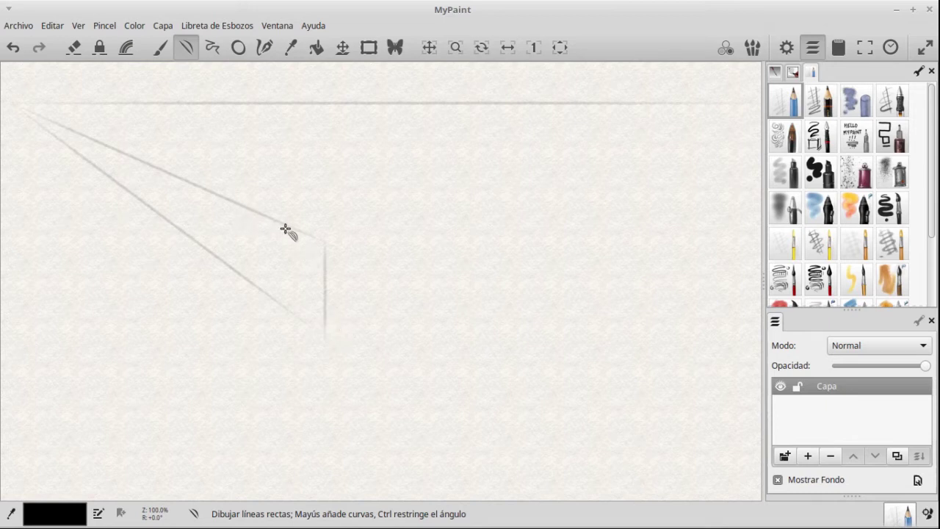
drag(281, 221, 282, 302)
Step: Draw light-pencil lines from three corners of the near face to the vanishing point at the horizon's right end
mouse_move(285, 219)
mouse_down()
mouse_move(745, 120)
mouse_move(759, 96)
mouse_move(744, 114)
mouse_up()
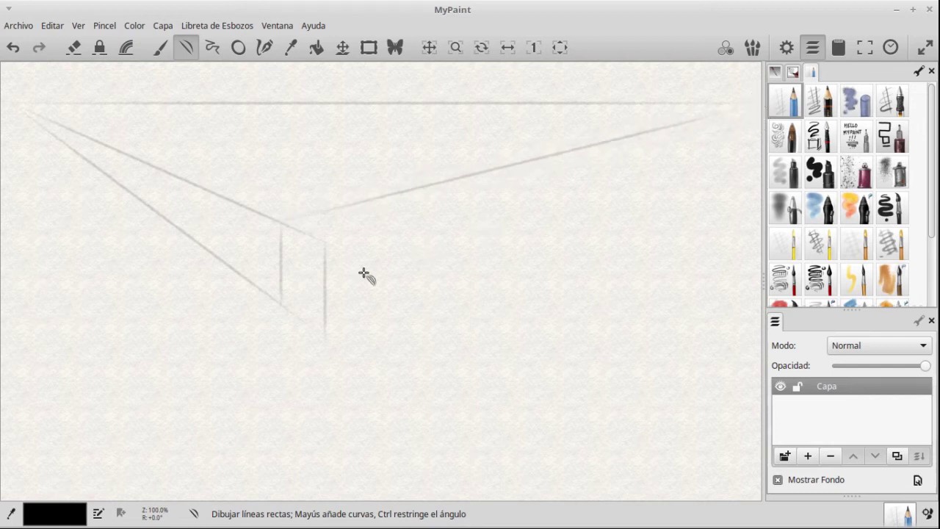
mouse_move(328, 246)
mouse_down()
mouse_move(640, 157)
mouse_move(744, 113)
mouse_move(757, 94)
mouse_move(754, 103)
mouse_up()
mouse_move(323, 333)
mouse_down()
mouse_move(422, 271)
mouse_move(624, 184)
mouse_move(756, 109)
mouse_up()
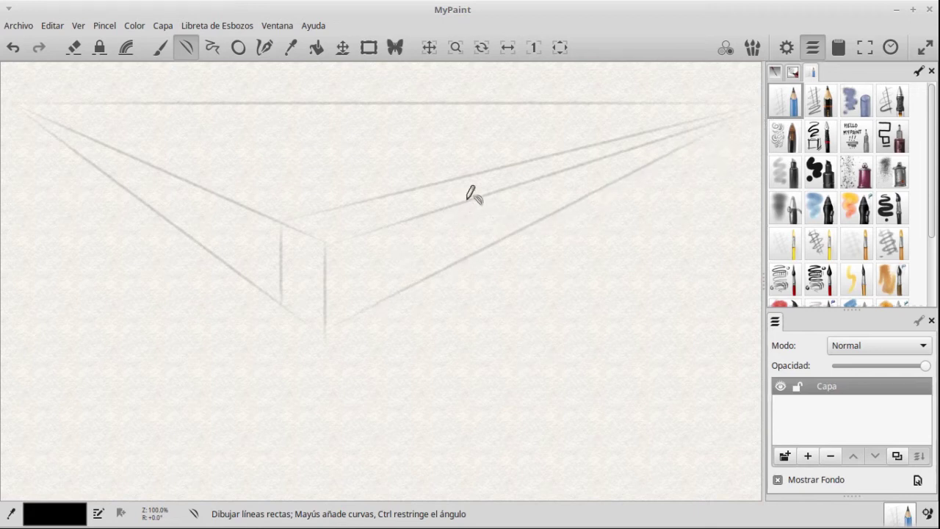
Step: Construct the box's far face with two vertical edges and two lines receding to the left vanishing point
drag(466, 206, 466, 258)
mouse_move(468, 199)
mouse_down()
mouse_move(411, 194)
mouse_move(152, 122)
mouse_move(19, 100)
mouse_move(16, 109)
mouse_up()
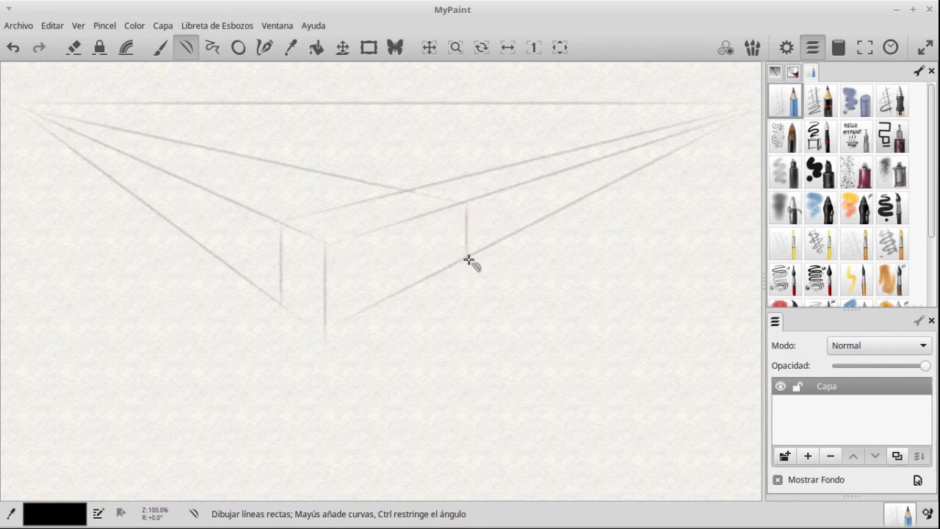
drag(468, 252, 10, 99)
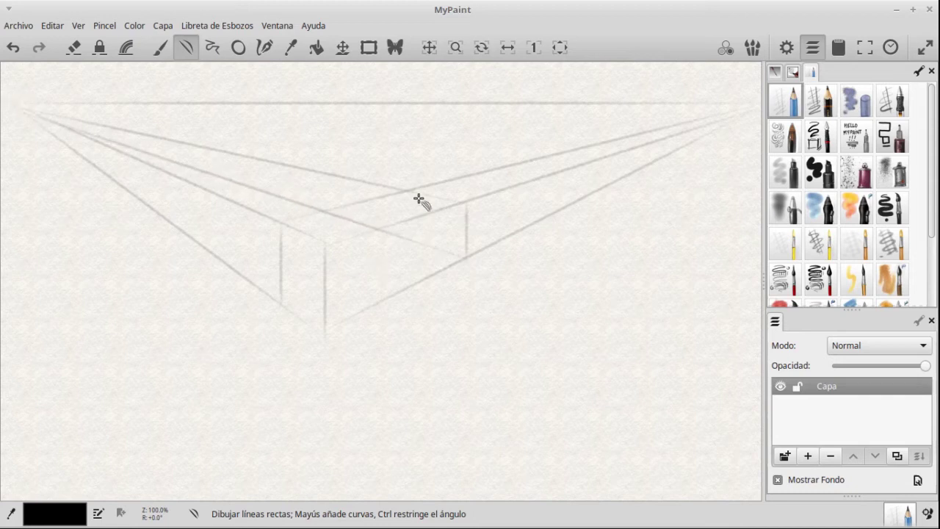
drag(412, 192, 411, 229)
Step: Draw crossing diagonals on the near and far faces and a centre axis line to the right vanishing point
drag(326, 249, 281, 301)
drag(285, 224, 325, 324)
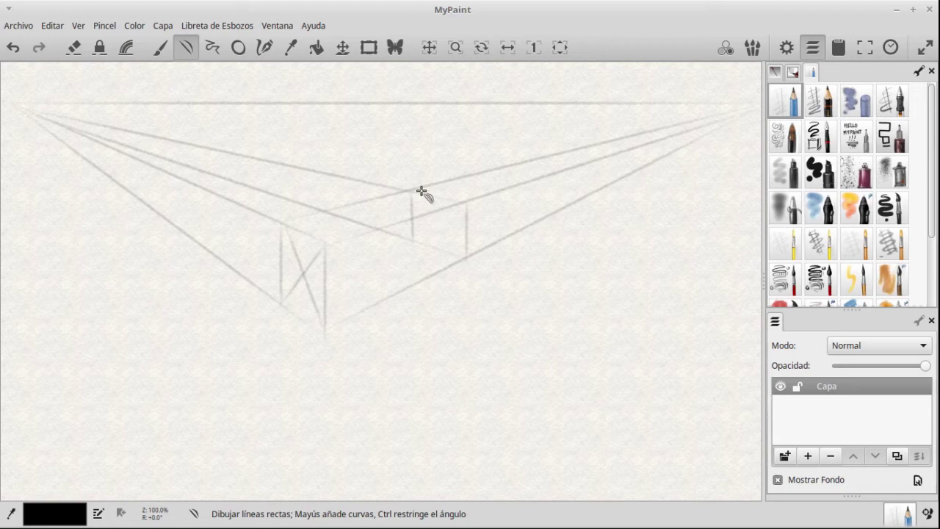
mouse_move(412, 194)
mouse_down()
mouse_move(464, 251)
mouse_move(470, 194)
mouse_move(466, 206)
mouse_up()
drag(303, 274, 746, 102)
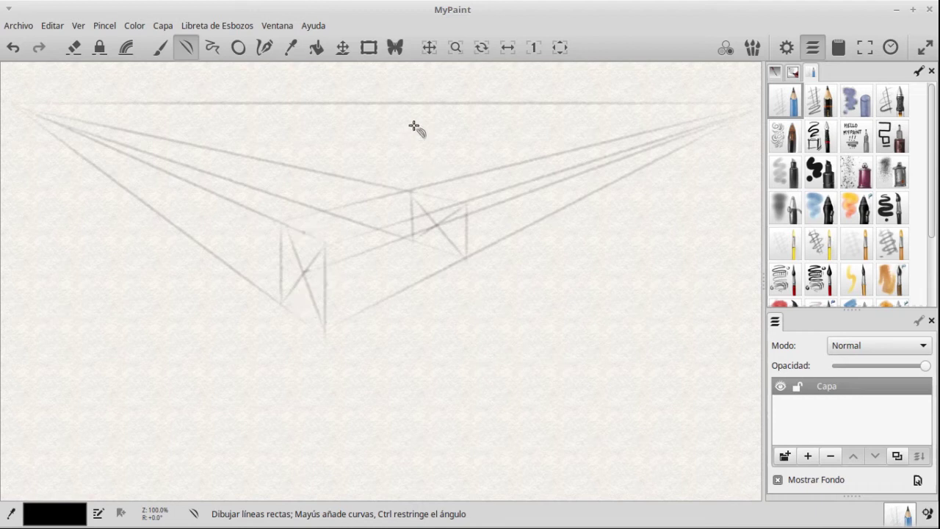
Step: Draw dark-pencil ellipses centred on the diagonals of the near and far faces with the Ellipse tool
click(238, 48)
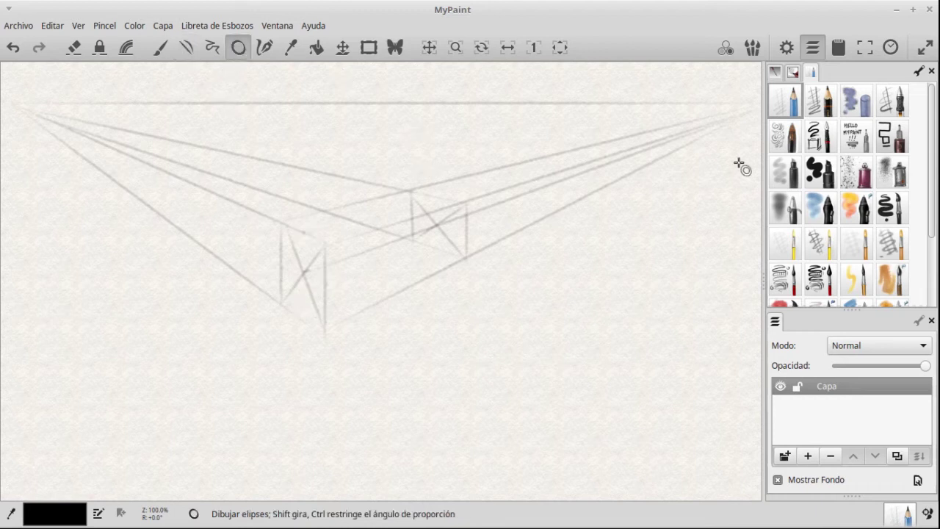
click(825, 107)
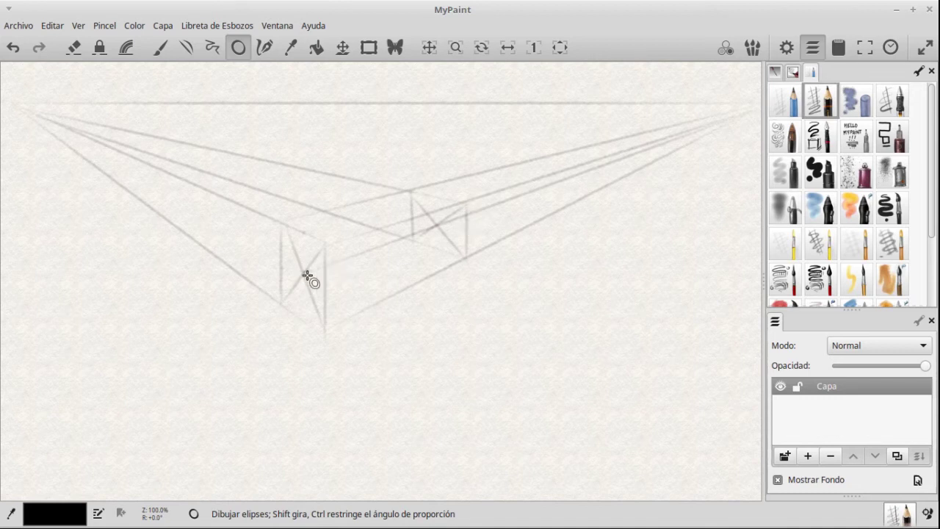
mouse_move(303, 273)
mouse_down()
mouse_move(304, 304)
mouse_move(323, 320)
mouse_move(324, 304)
mouse_move(323, 314)
mouse_up()
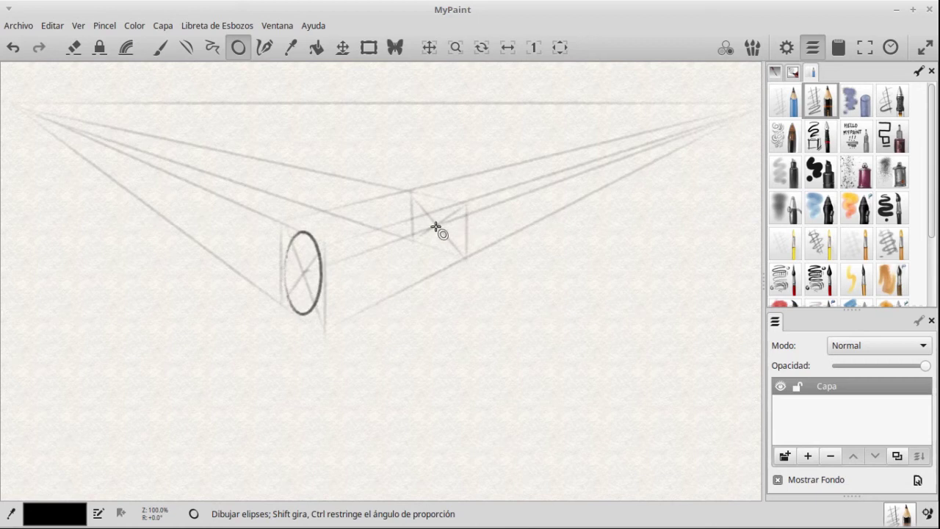
drag(437, 224, 459, 246)
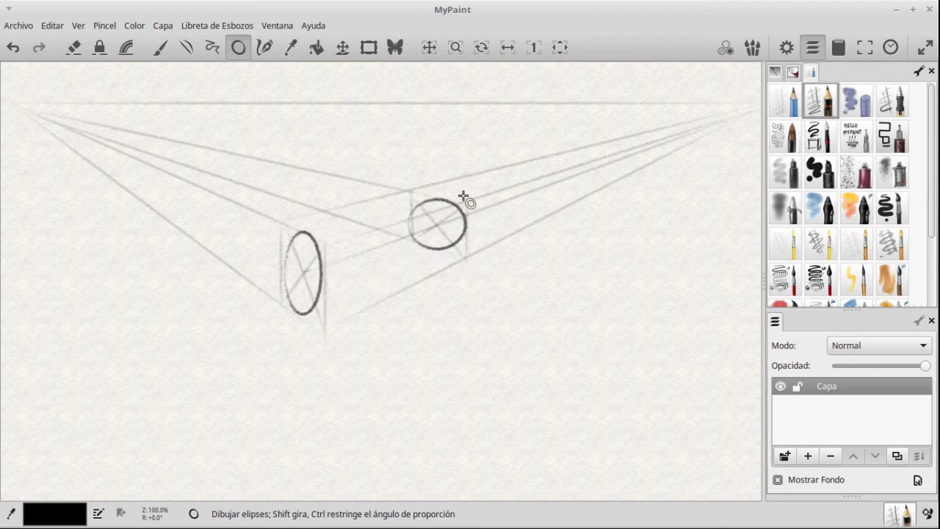
Step: Join the two ellipses with straight dark-pencil lines along their upper and lower edges to form the cylinder's sides
click(186, 48)
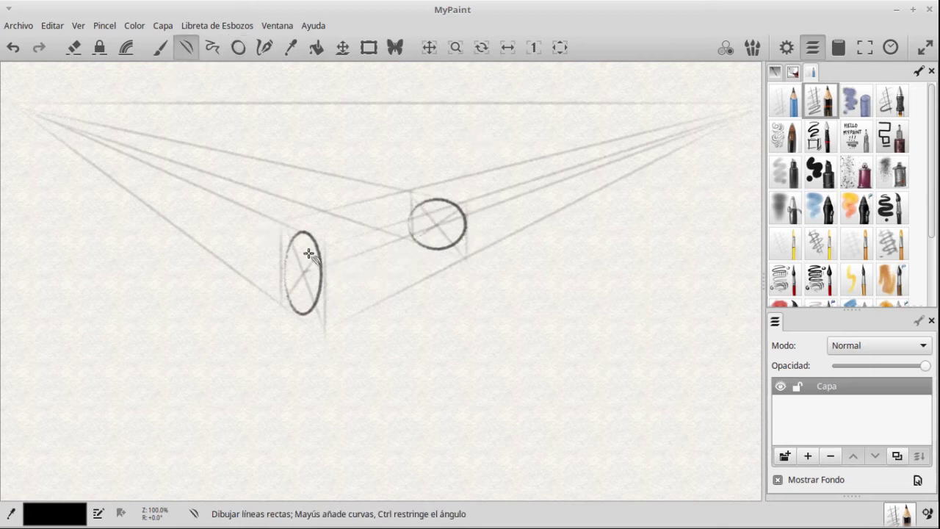
drag(300, 233, 450, 202)
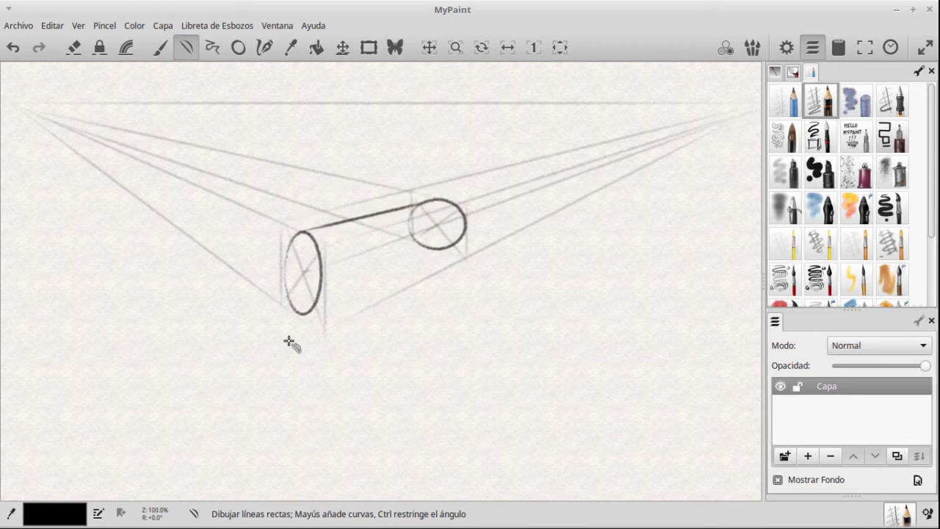
drag(308, 313, 459, 236)
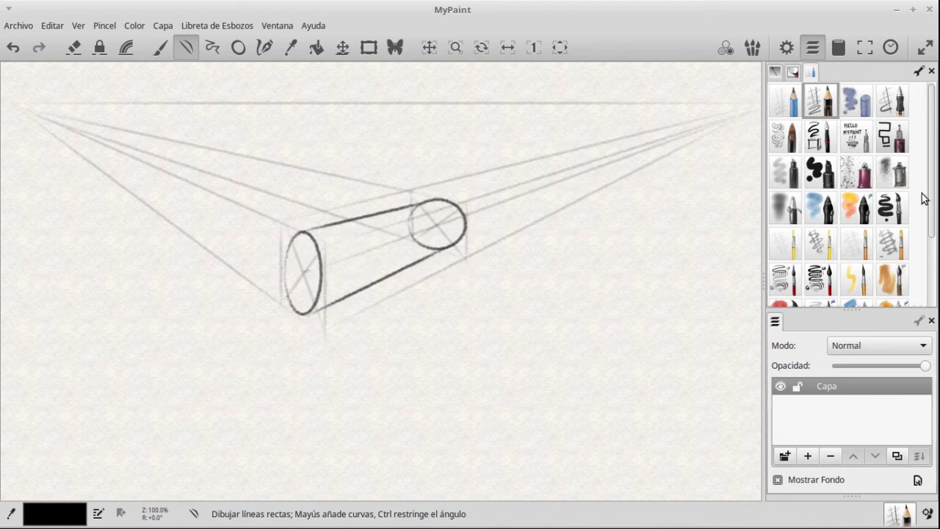
Step: Erase the far ellipse's hidden arc and the construction lines inside the cylinder with freehand eraser brush strokes
scroll(921, 291, down, 3)
click(891, 285)
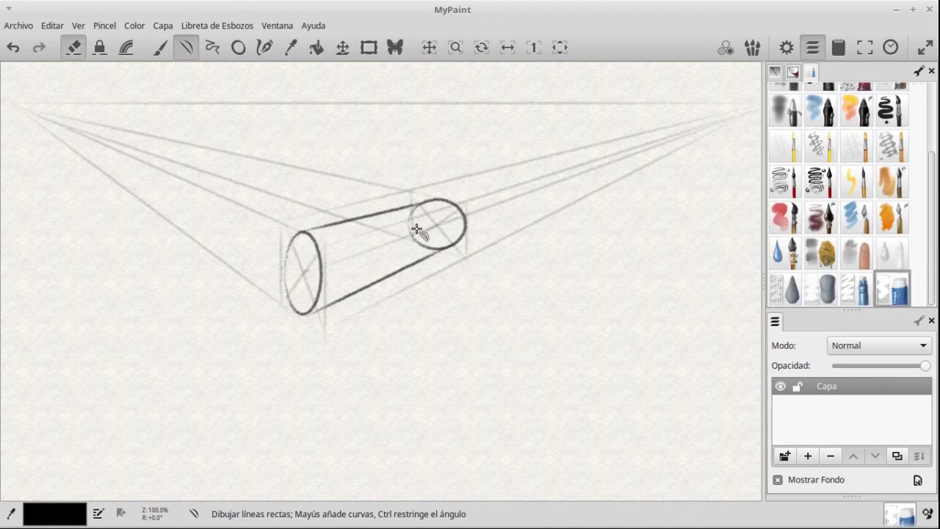
click(154, 51)
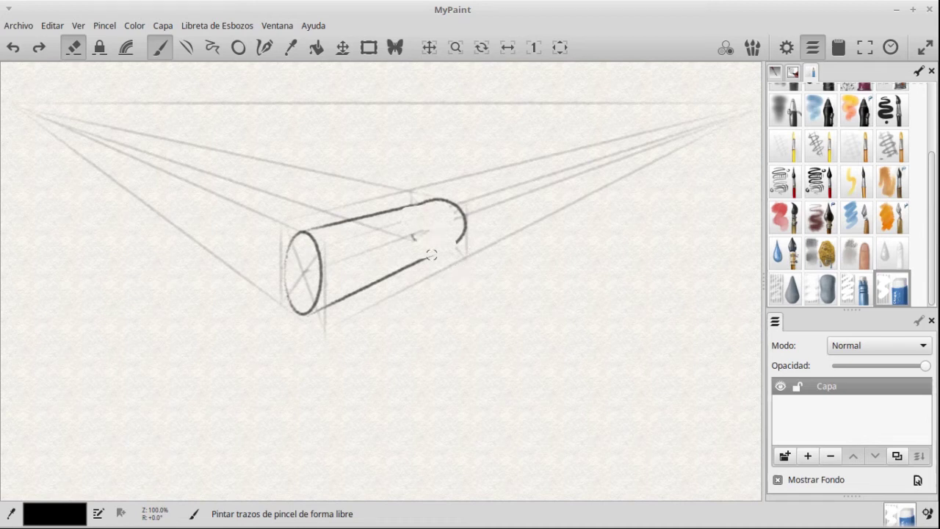
drag(454, 246, 463, 255)
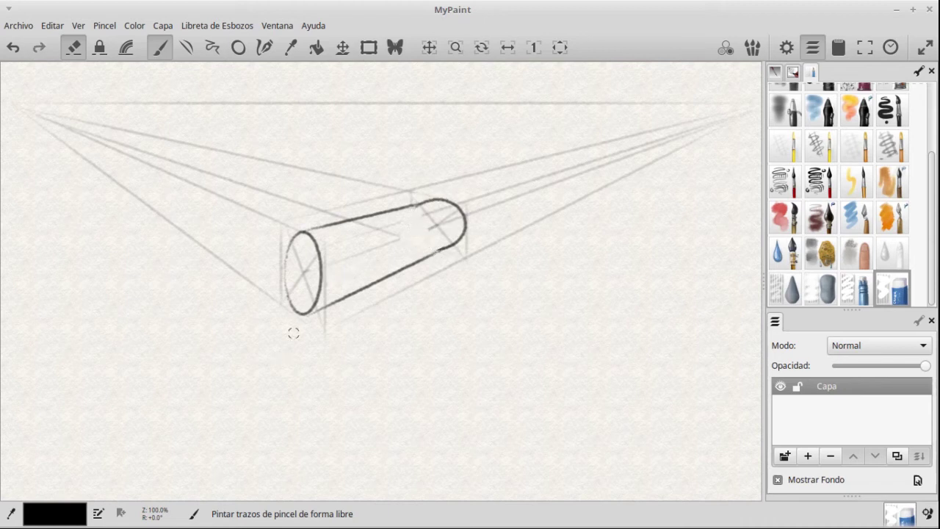
Step: Undo the cylinder, the diagonals and the far face, back to the near face and its upper receding lines
key(ctrl+z)
key(ctrl+z)
key(ctrl+z)
key(ctrl+z)
key(ctrl+z)
key(ctrl+z)
key(ctrl+z)
key(ctrl+z)
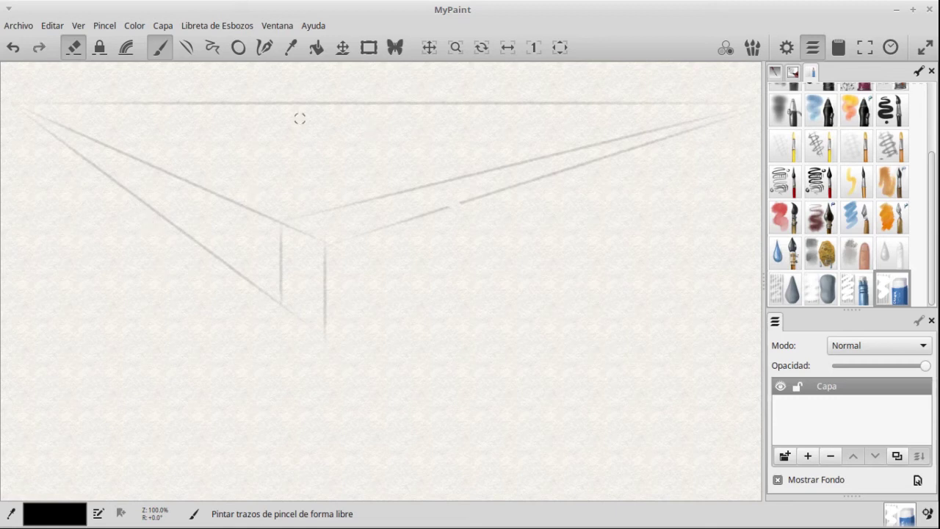
Step: Erase the remaining horizon, receding lines and box edges until the canvas is clear
click(239, 47)
key(ctrl+z)
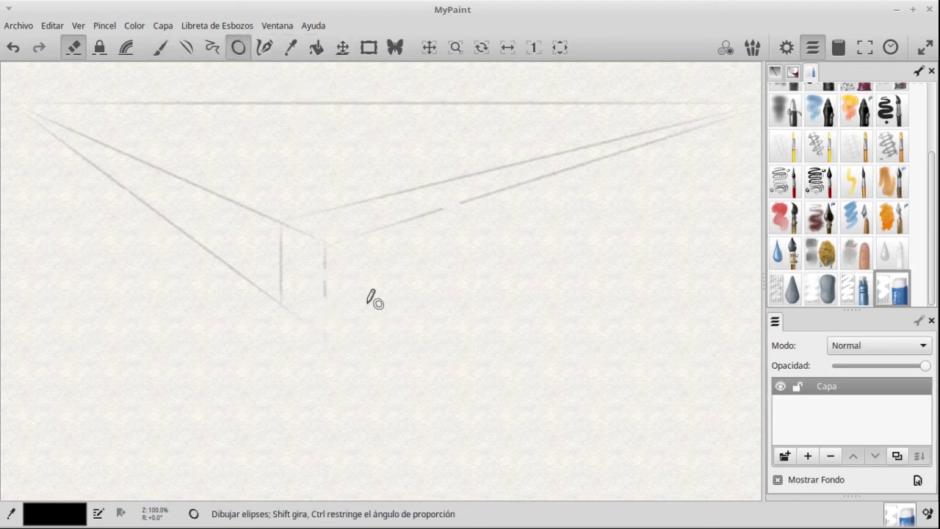
key(ctrl+shift+z)
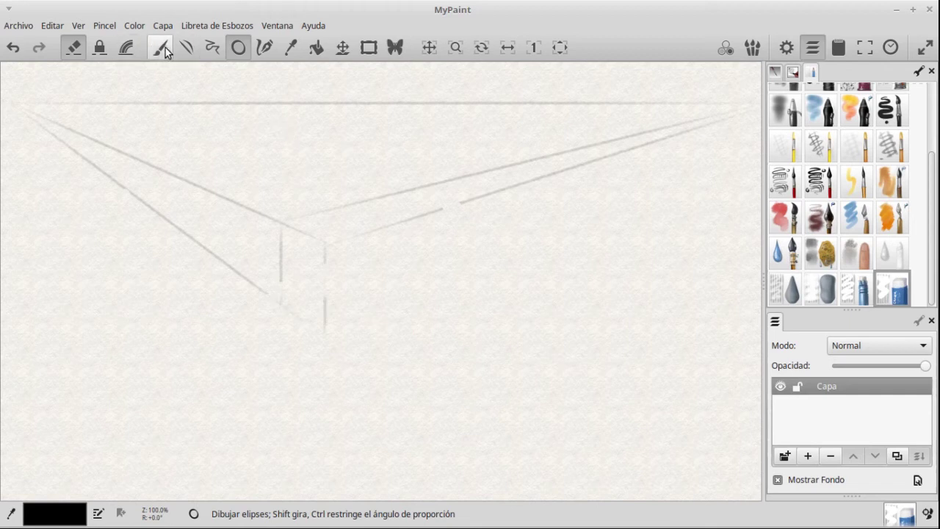
click(74, 47)
mouse_move(216, 272)
mouse_down()
mouse_move(269, 262)
mouse_move(311, 335)
mouse_move(303, 386)
mouse_move(350, 363)
mouse_move(356, 351)
mouse_move(340, 360)
mouse_move(332, 338)
mouse_move(346, 329)
mouse_move(336, 349)
mouse_move(345, 346)
mouse_move(342, 374)
mouse_up()
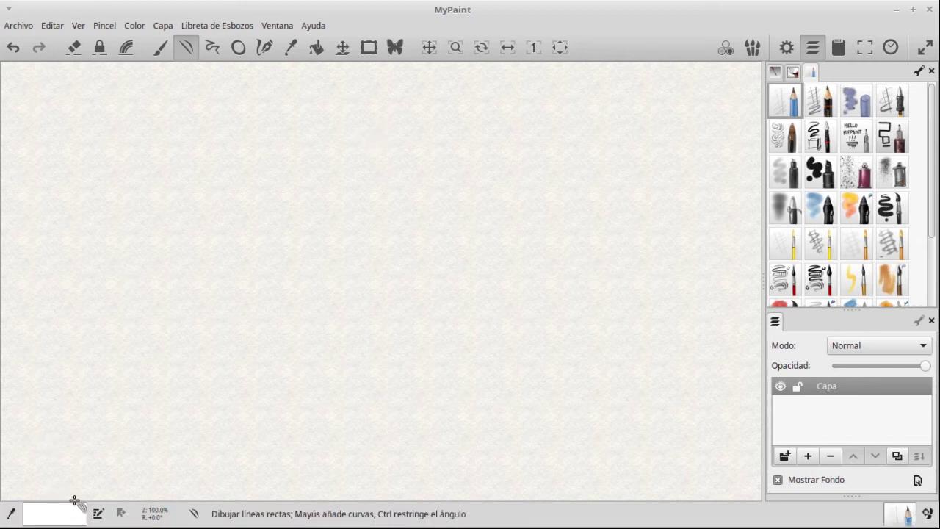
Step: Set the brush colour to black (#000000) and draw a straight, near-vertical light-pencil axis down the middle of the canvas
click(99, 513)
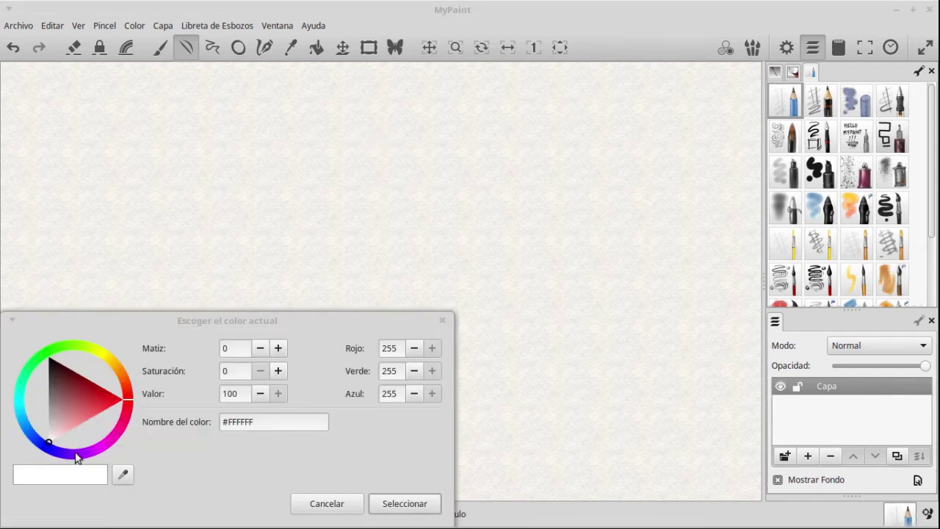
drag(46, 403, 44, 337)
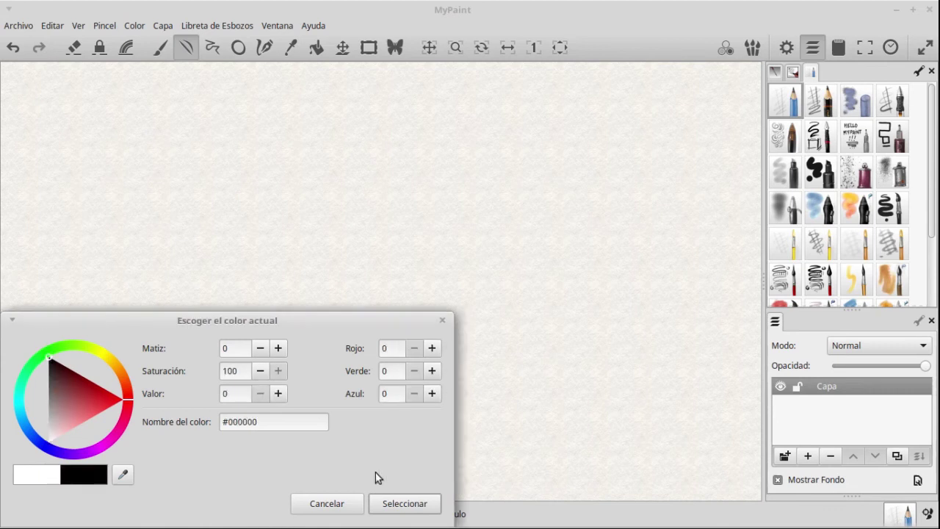
click(397, 503)
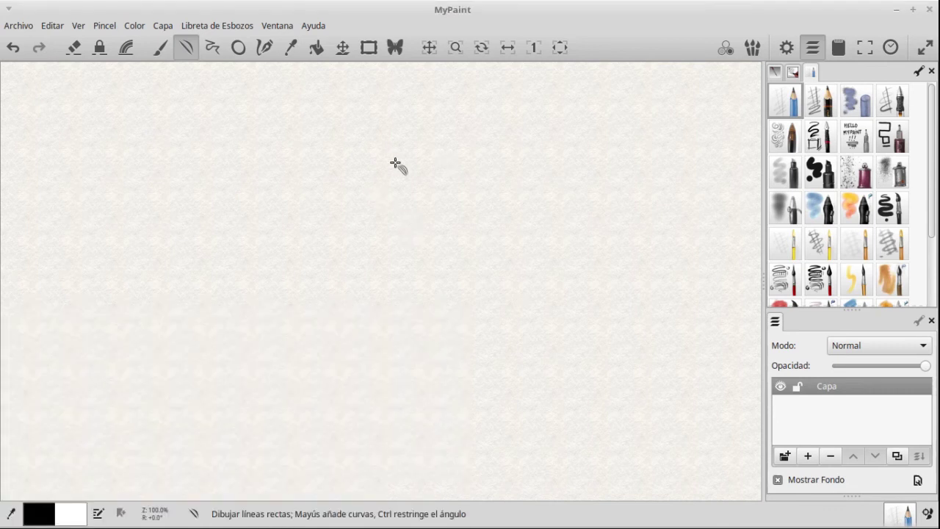
drag(394, 165, 389, 429)
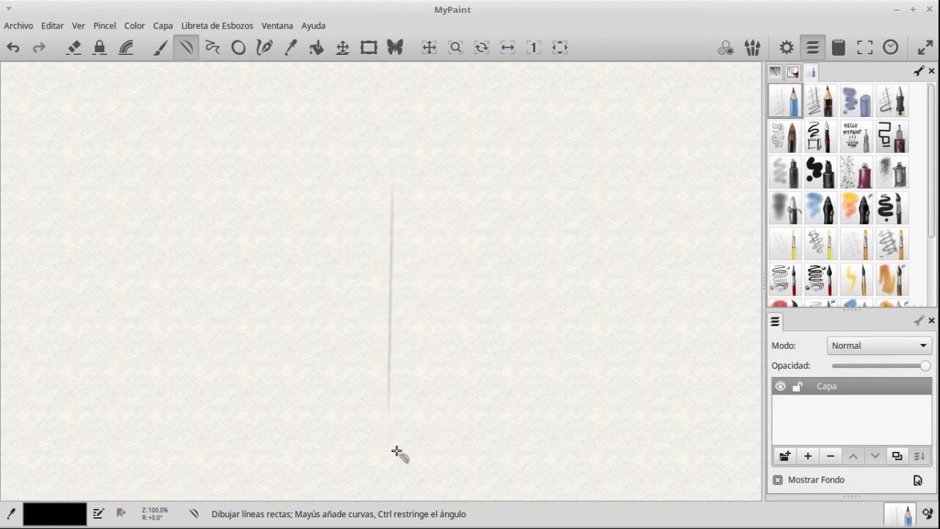
Step: Draw a wide, flat dark-pencil ellipse centred on the lower end of the axis as the cone's base
click(239, 48)
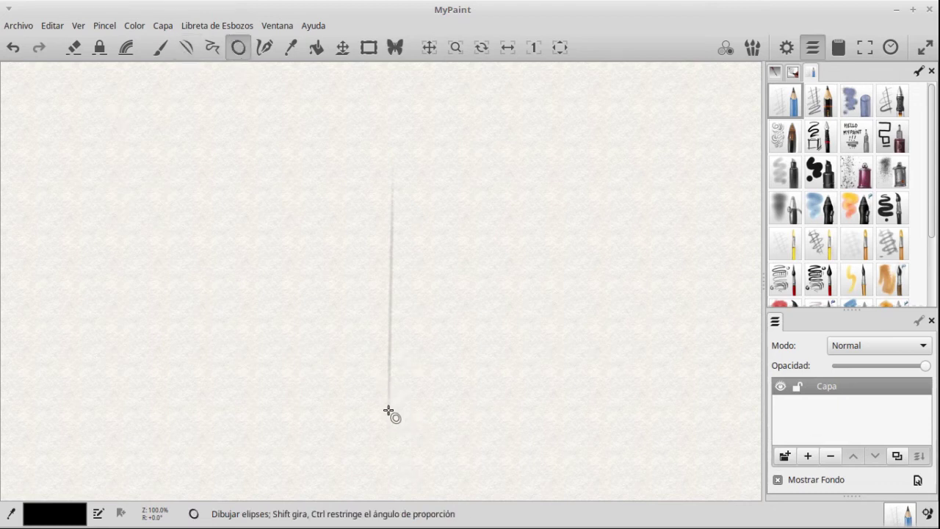
click(828, 97)
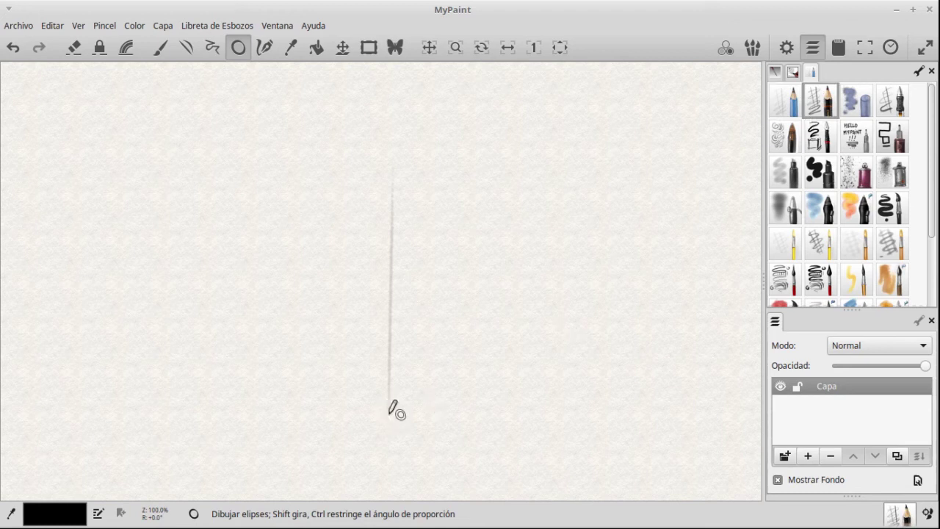
mouse_move(389, 414)
mouse_down()
mouse_move(410, 415)
mouse_move(424, 442)
mouse_move(489, 420)
mouse_move(504, 441)
mouse_up()
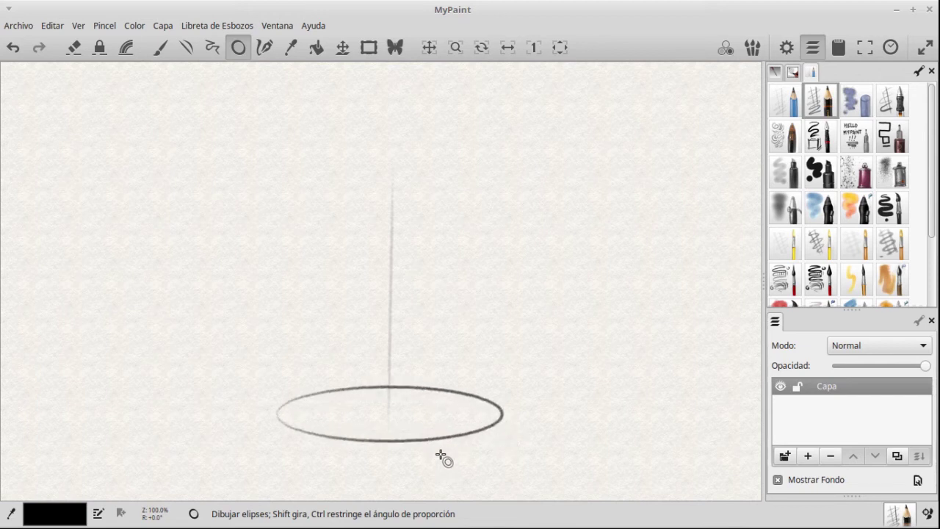
Step: Draw straight dark-pencil lines from both ends of the base ellipse to a common apex on the axis
click(828, 109)
click(186, 47)
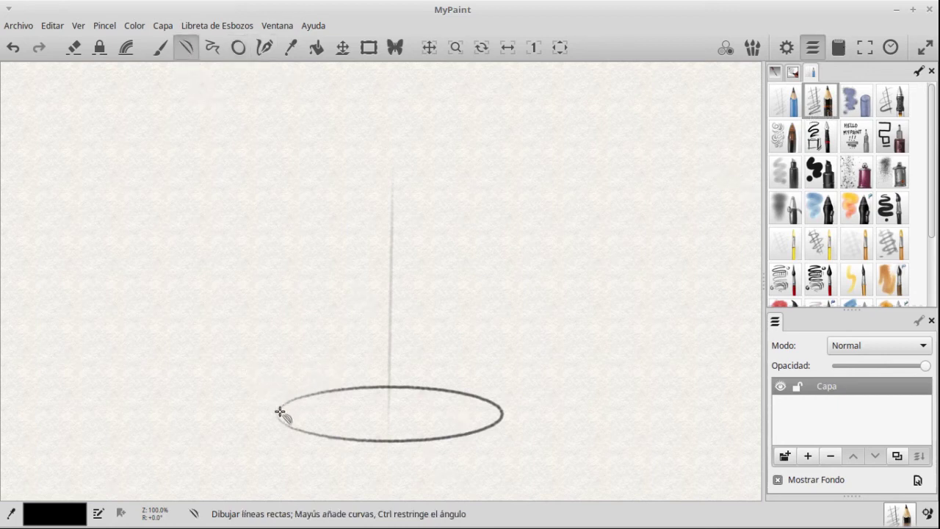
mouse_move(278, 410)
mouse_down()
mouse_move(399, 189)
mouse_move(393, 200)
mouse_up()
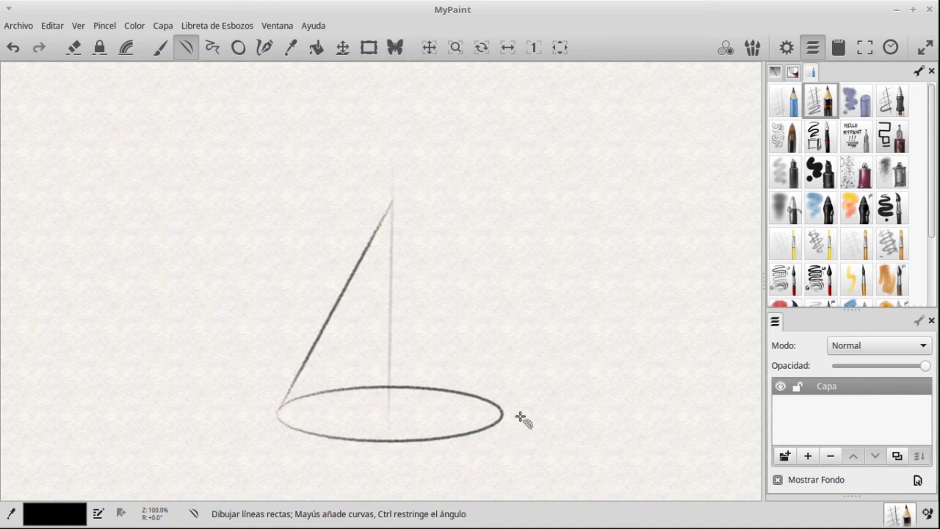
mouse_move(501, 409)
mouse_down()
mouse_move(500, 373)
mouse_move(409, 236)
mouse_move(397, 197)
mouse_up()
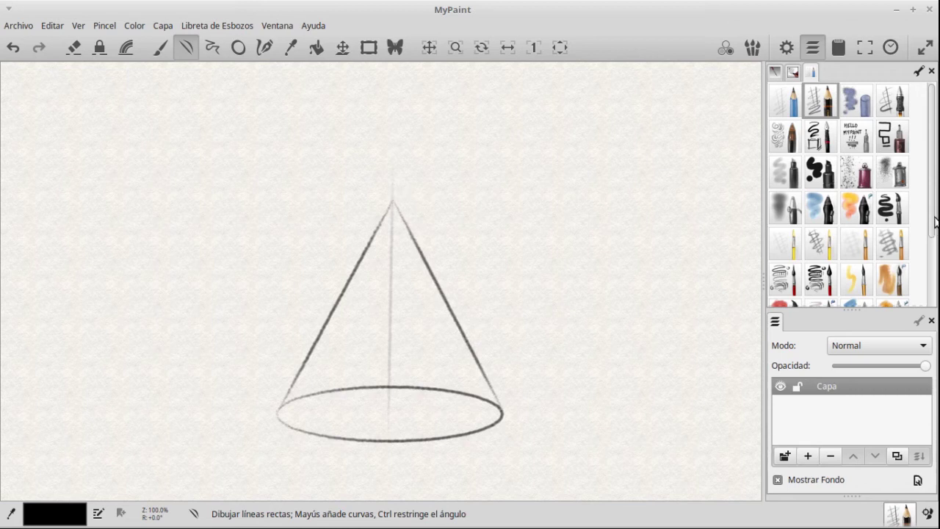
Step: Erase the hidden back arc of the cone's base and the adjoining part of the axis with freehand eraser strokes
scroll(935, 230, down, 5)
click(891, 288)
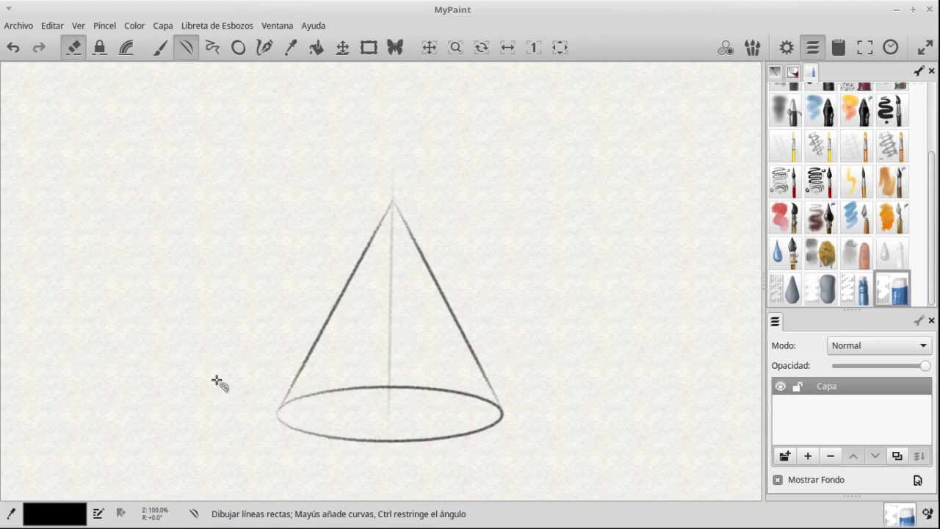
key(b)
mouse_move(393, 385)
mouse_down()
mouse_move(340, 397)
mouse_move(428, 382)
mouse_move(411, 384)
mouse_move(464, 397)
mouse_move(443, 404)
mouse_move(414, 388)
mouse_up()
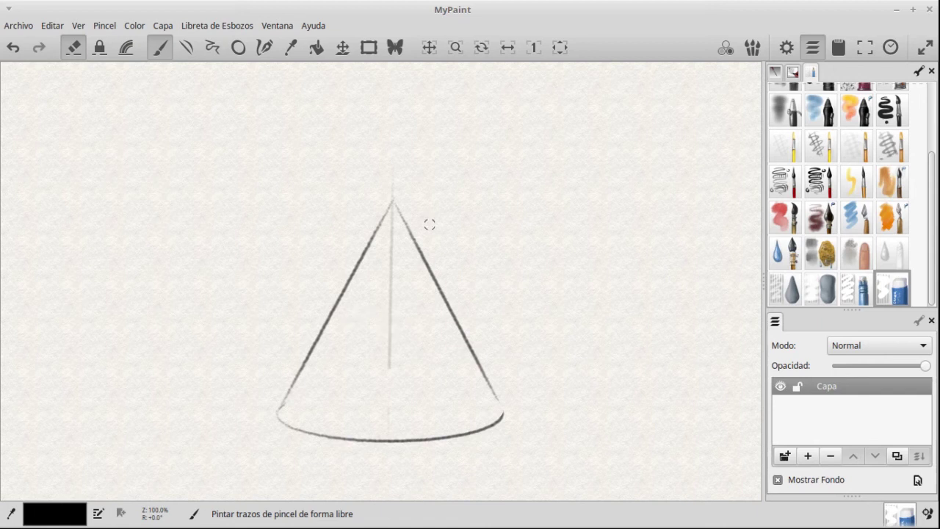
Step: Draw a small dark-pencil ellipse centred on the axis that spans both sides in the cone's upper part
click(244, 50)
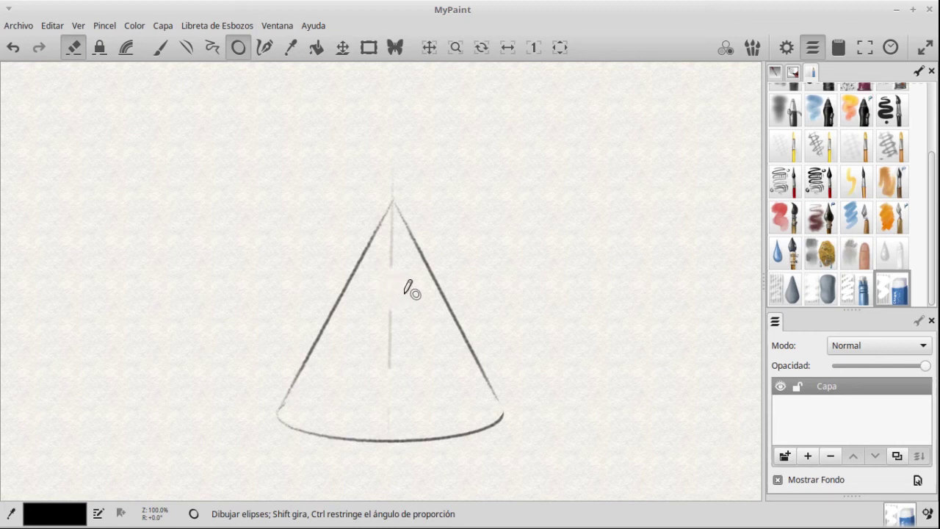
key(e)
drag(398, 281, 441, 288)
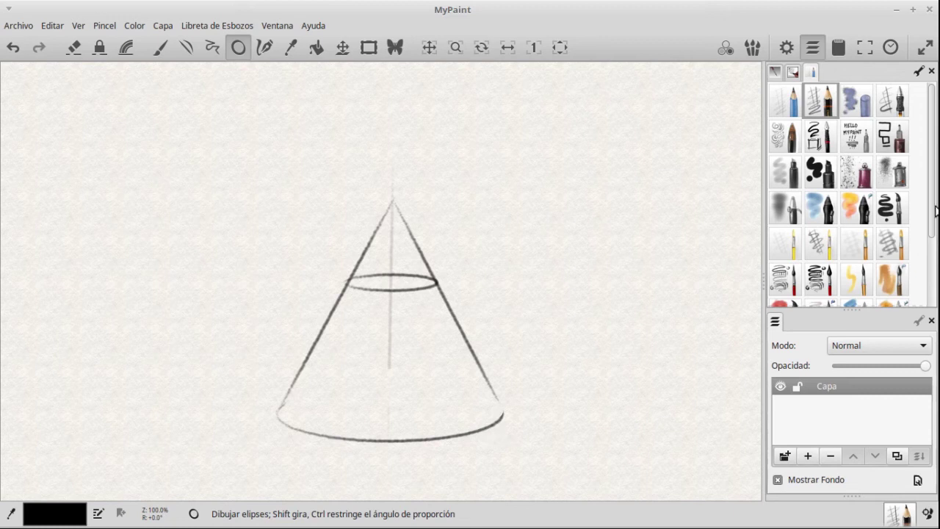
Step: Erase the cone's tip and the side lines projecting above the small ellipse to leave a truncated cone
drag(936, 232, 927, 315)
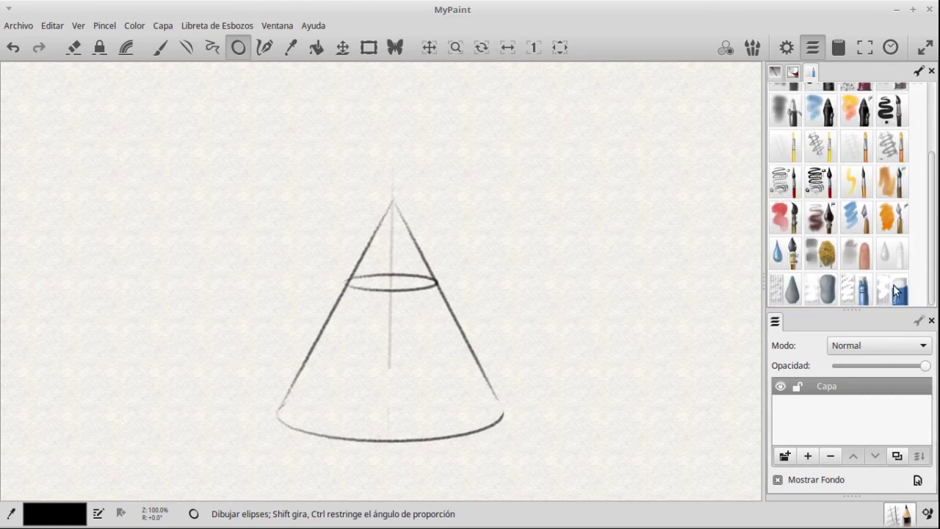
click(897, 291)
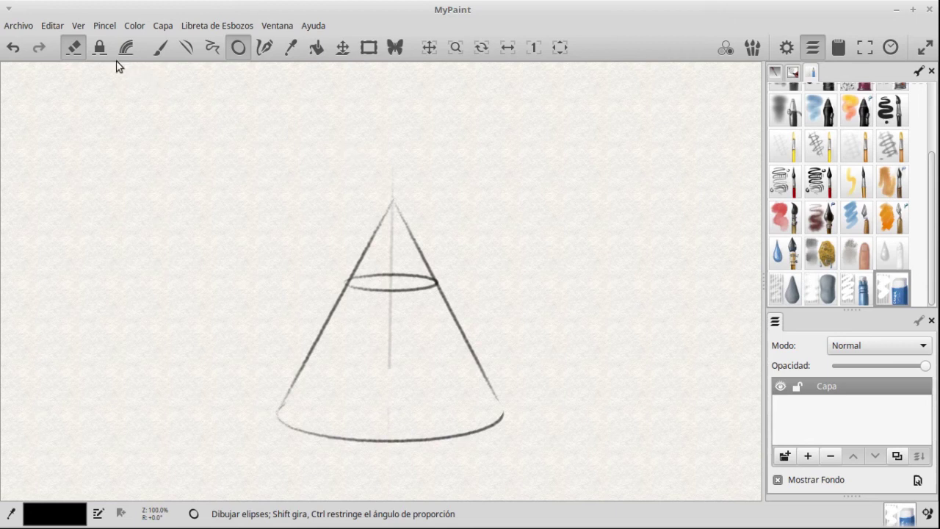
click(161, 49)
mouse_move(377, 211)
mouse_down()
mouse_move(353, 253)
mouse_move(364, 237)
mouse_move(350, 242)
mouse_move(401, 221)
mouse_move(440, 256)
mouse_up()
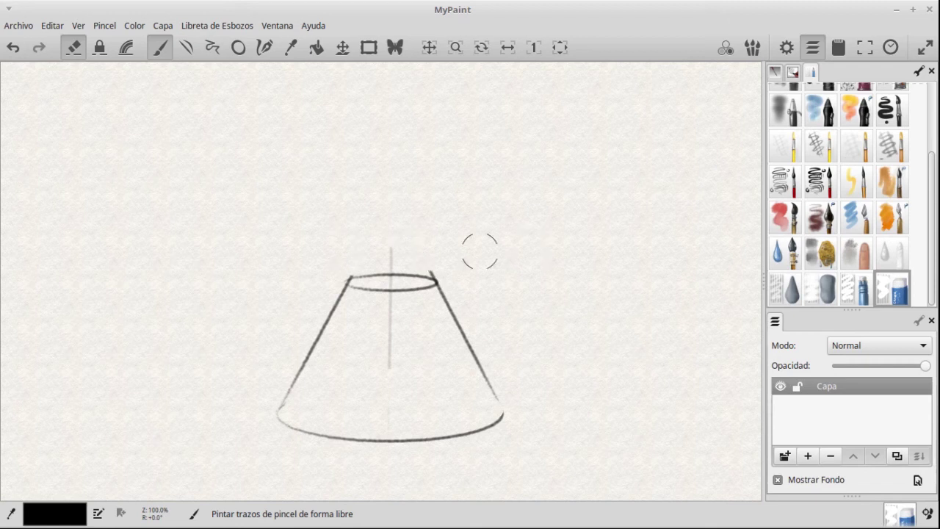
drag(466, 252, 432, 278)
Step: Draw a second vertical light-pencil axis in the empty space to the right of the truncated cone
click(856, 110)
click(186, 47)
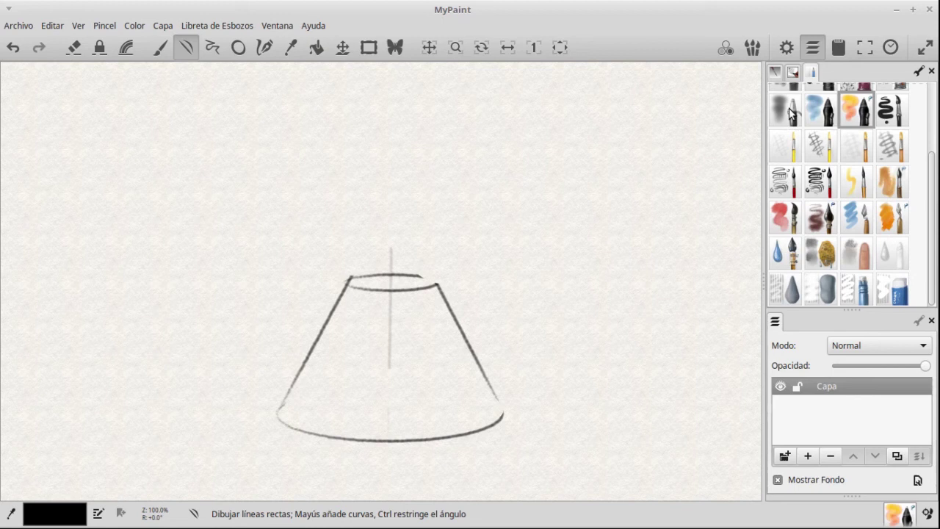
key(Right)
key(Right)
key(Right)
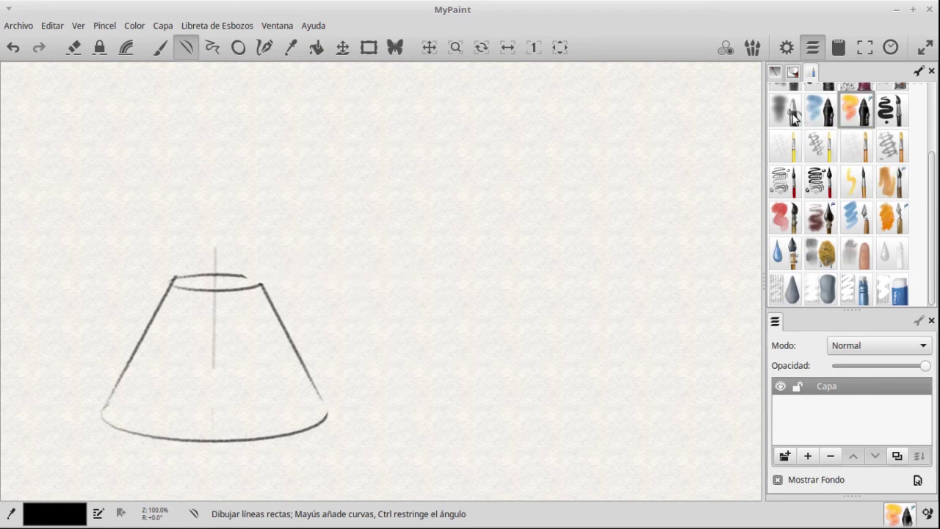
key(Left)
scroll(928, 208, up, 3)
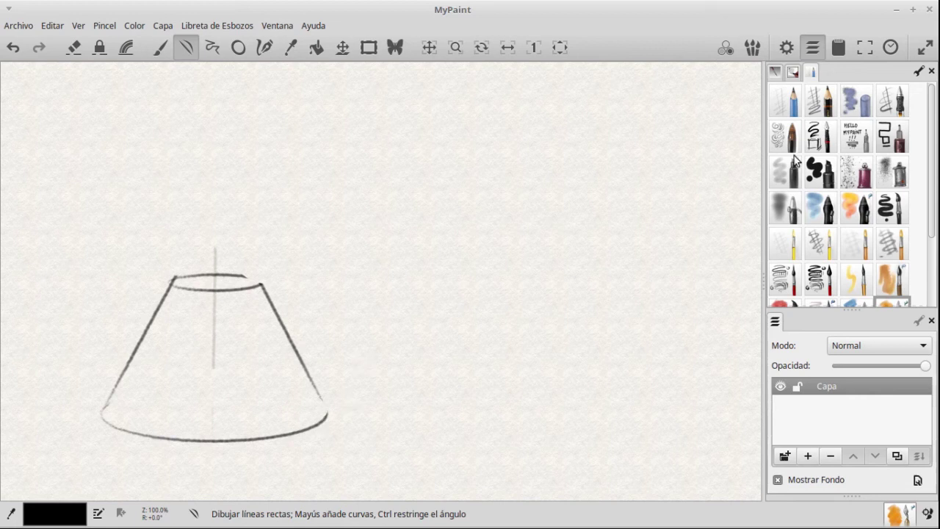
click(785, 101)
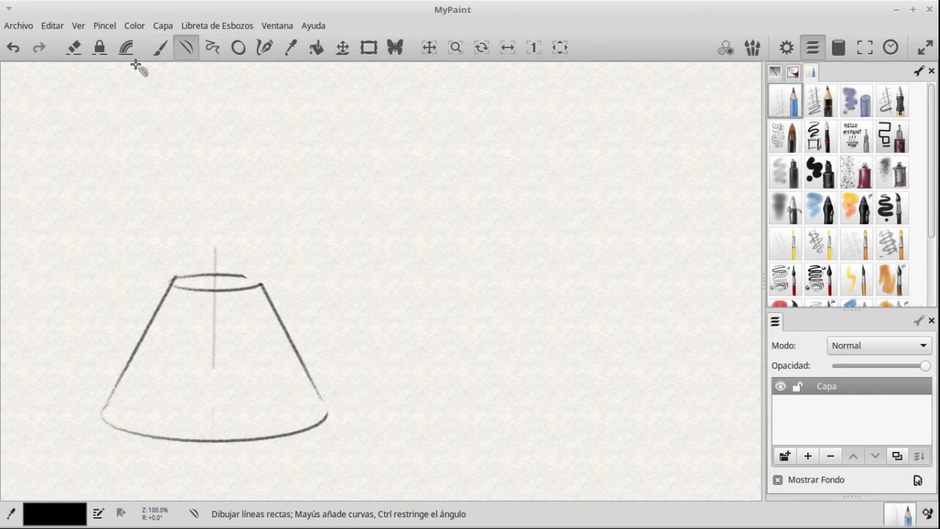
mouse_move(507, 168)
mouse_down()
mouse_move(508, 281)
mouse_move(492, 403)
mouse_up()
key(ctrl)
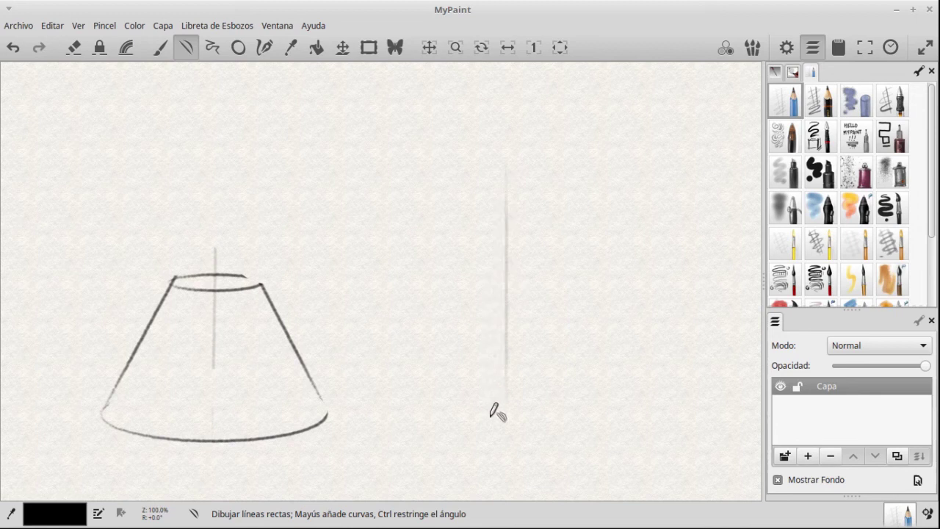
Step: Draw a wide dark-pencil ellipse centred on the lower part of the second axis as the new cone's base
click(814, 104)
click(238, 48)
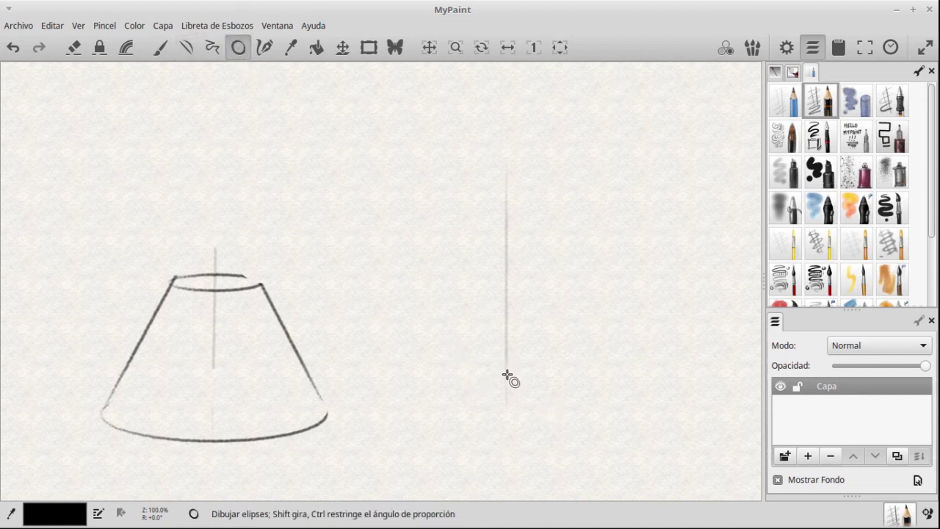
drag(505, 376, 654, 412)
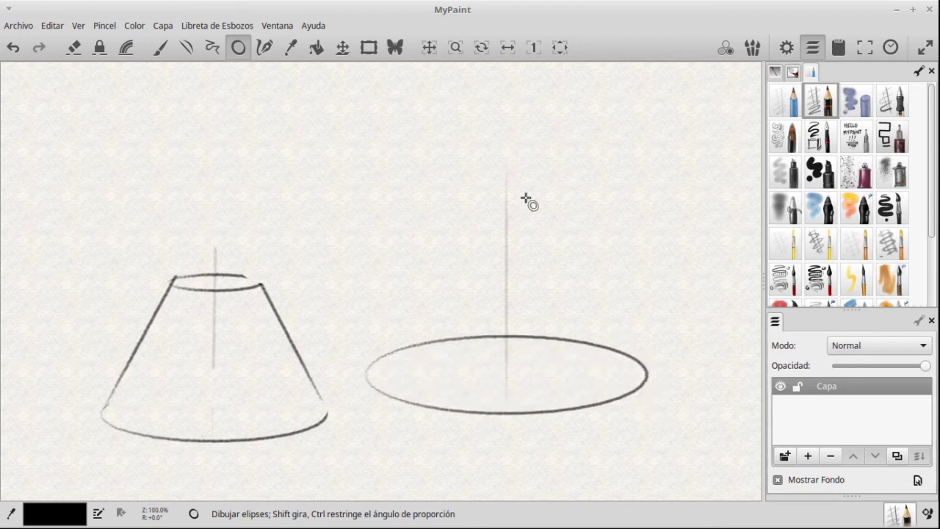
Step: Draw two straight dark-pencil sides from an apex on the second axis down past the ends of its base ellipse
click(185, 49)
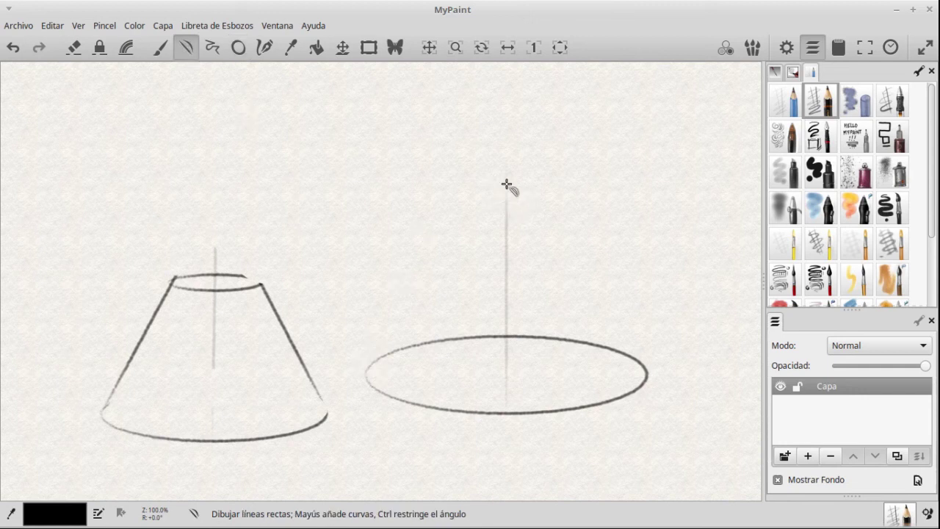
drag(506, 190, 359, 393)
mouse_move(507, 191)
mouse_down()
mouse_move(602, 358)
mouse_move(653, 379)
mouse_move(651, 388)
mouse_up()
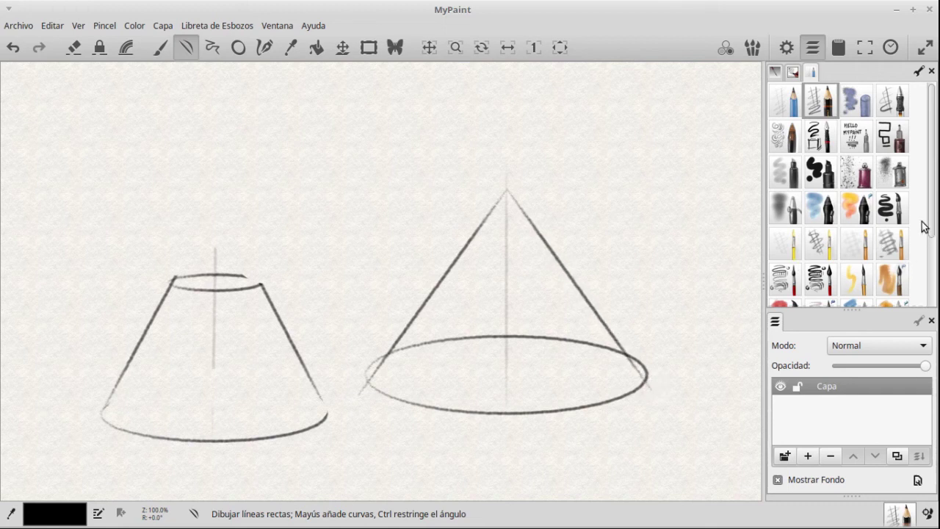
Step: Erase the hidden back arc of the second cone's base with freehand eraser strokes
scroll(931, 211, down, 3)
click(891, 288)
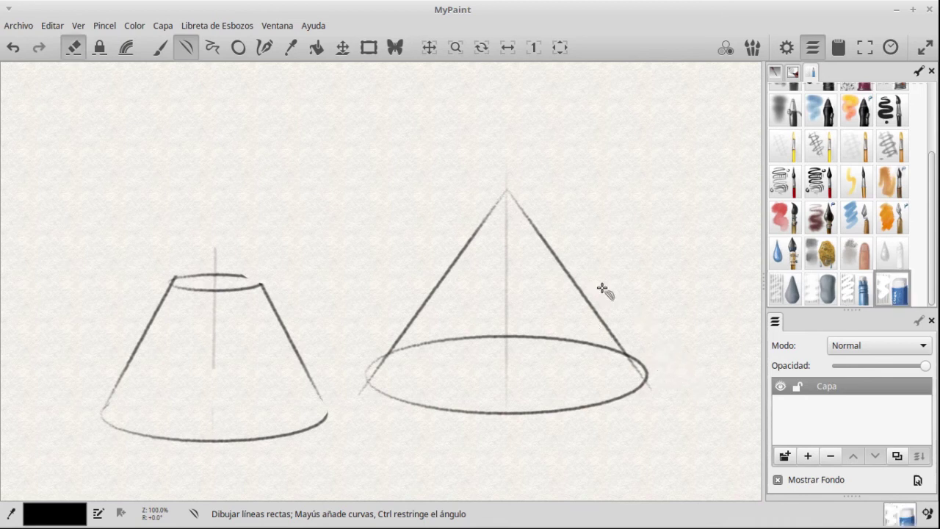
click(161, 49)
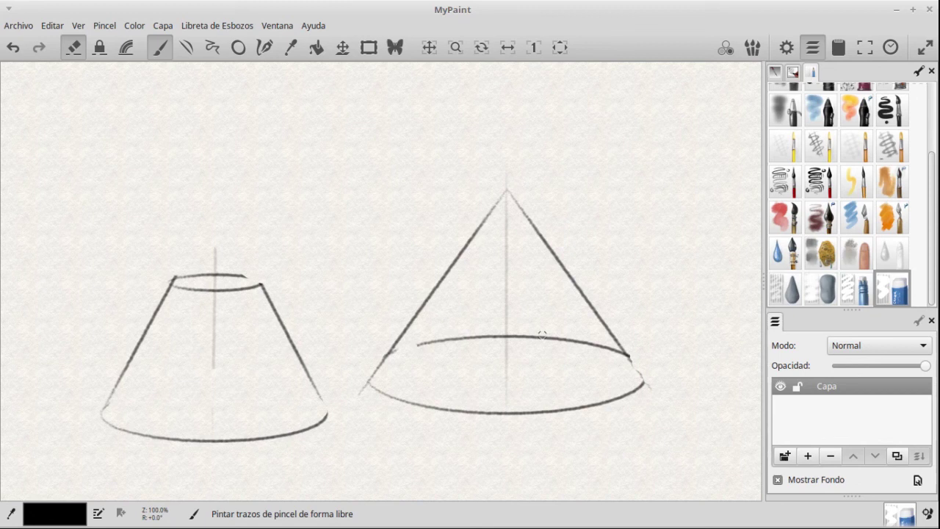
key(ctrl+z)
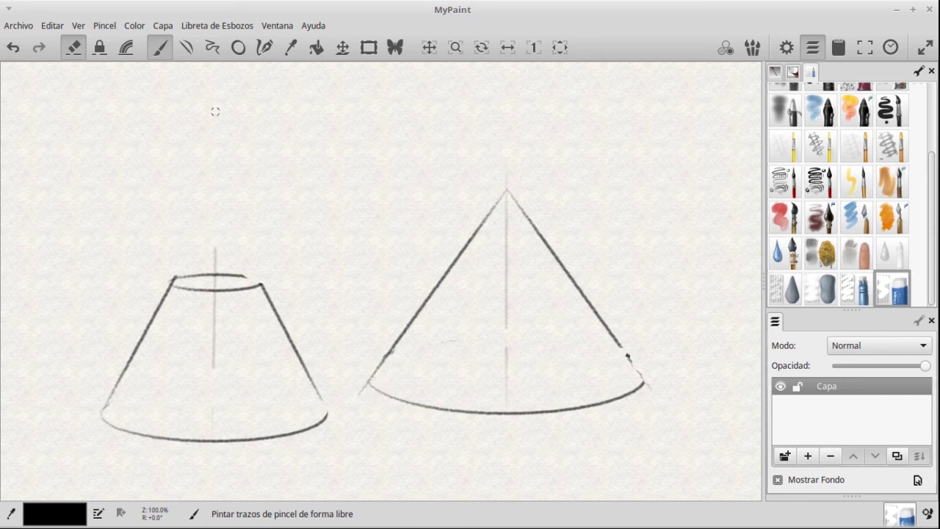
click(186, 47)
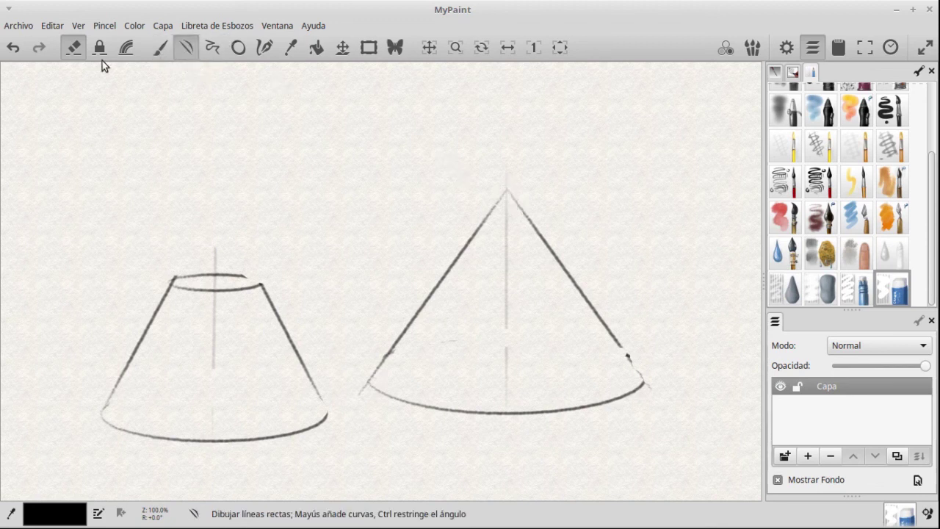
drag(505, 190, 484, 250)
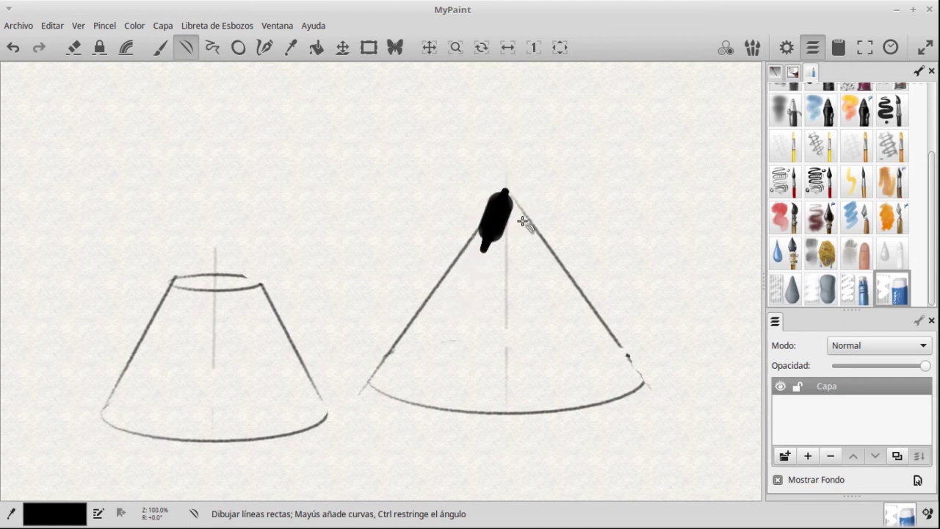
key(ctrl+z)
drag(932, 263, 932, 151)
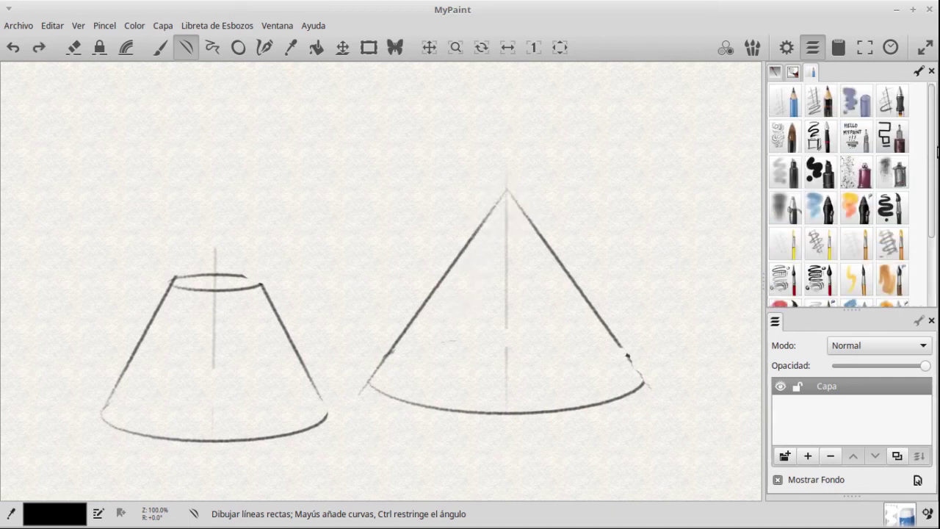
Step: Draw two straight dark-pencil sides from the second cone's apex, steeper than the existing ones and crossing the base just inside its ends
click(826, 107)
drag(506, 192, 372, 411)
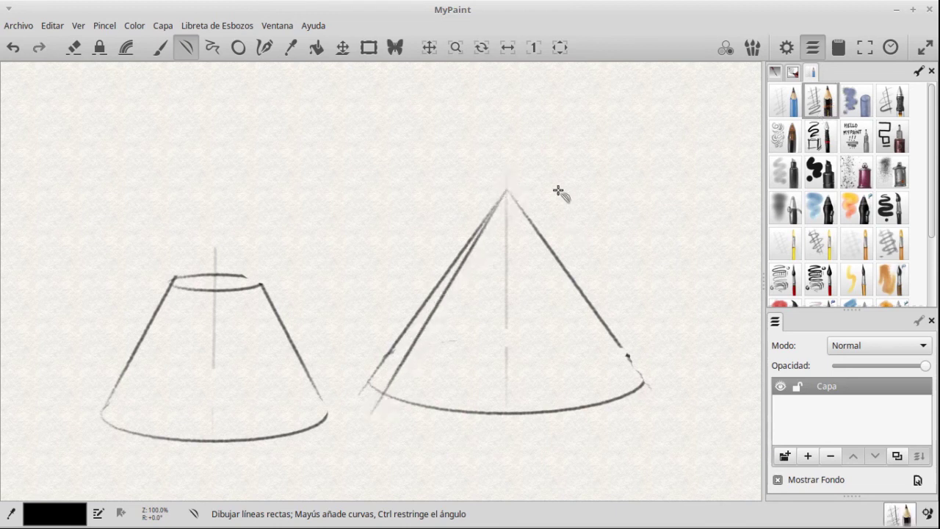
drag(510, 189, 648, 397)
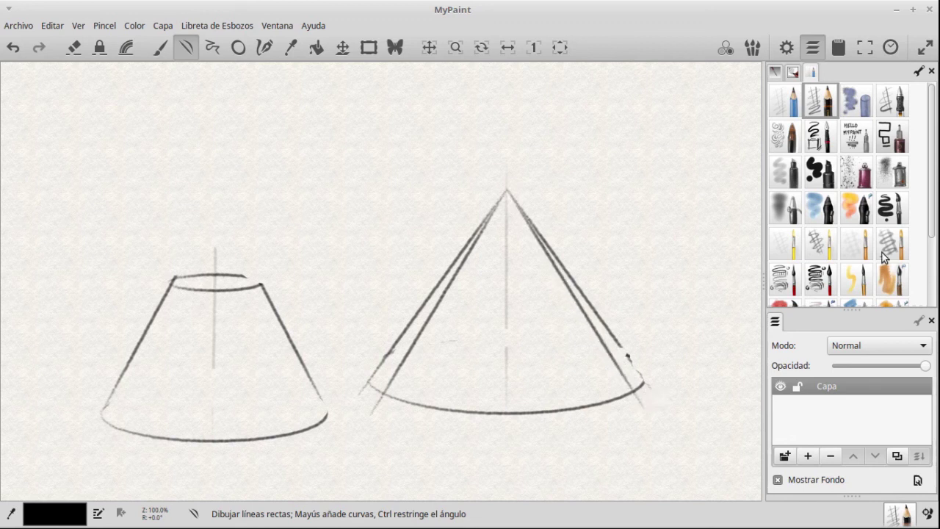
Step: Erase the lower parts of the second cone's outer sides and the base ends beyond the inner sides with freehand eraser strokes
scroll(933, 224, down, 3)
click(892, 288)
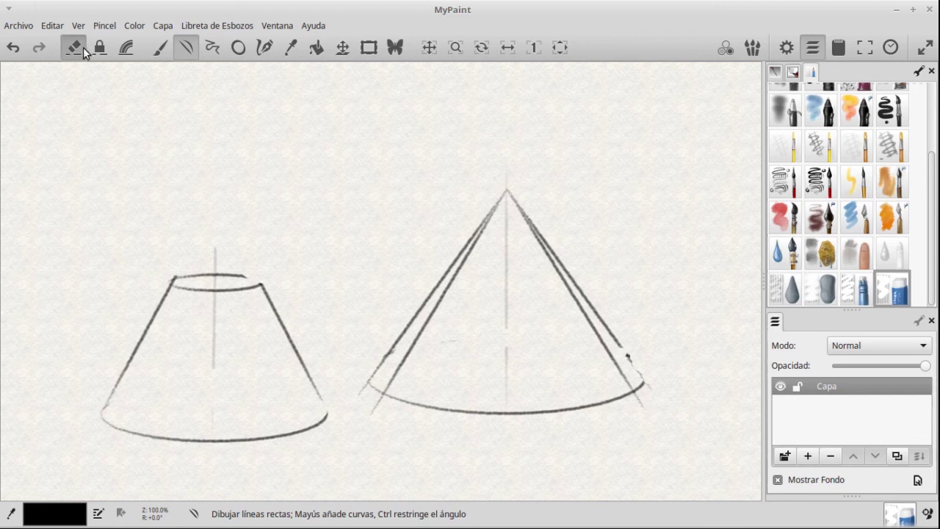
click(160, 48)
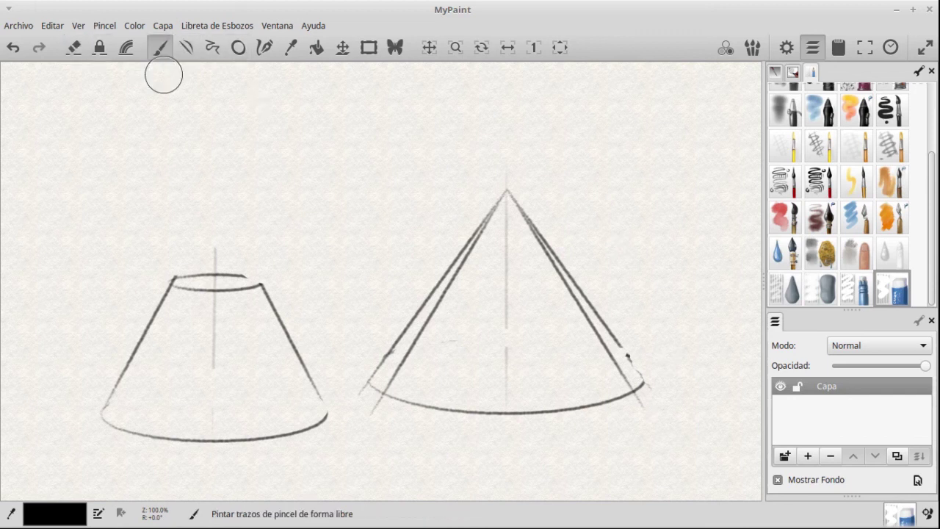
mouse_move(659, 379)
mouse_down()
mouse_move(674, 369)
mouse_move(664, 373)
mouse_up()
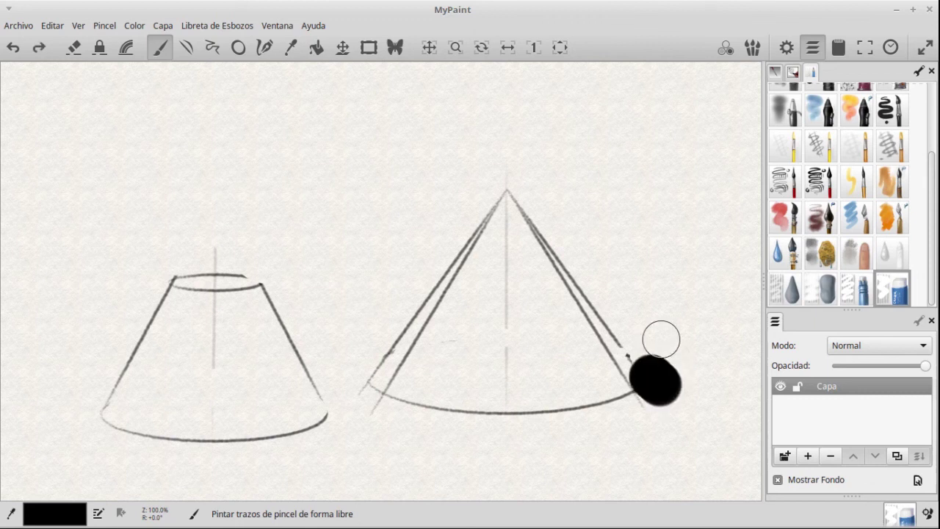
key(ctrl+z)
click(74, 47)
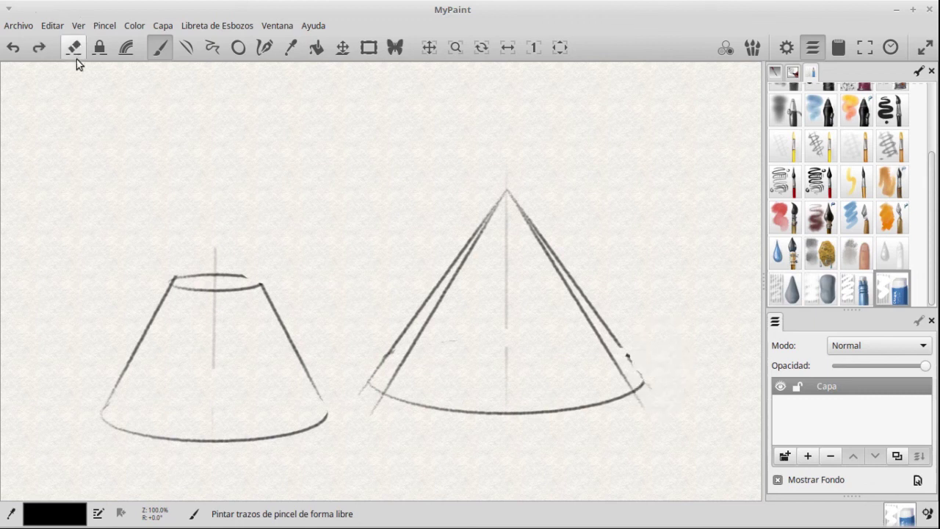
drag(658, 385, 651, 373)
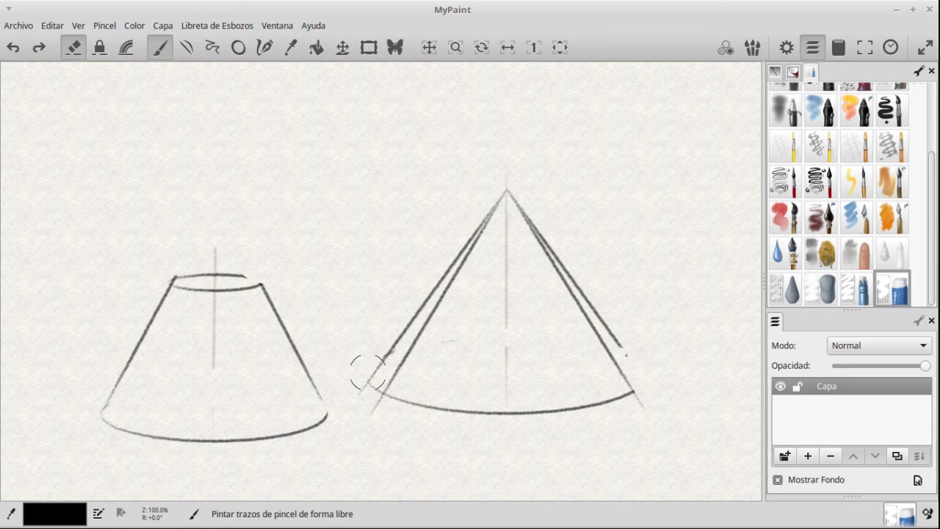
mouse_move(388, 334)
mouse_down()
mouse_move(395, 325)
mouse_move(367, 385)
mouse_up()
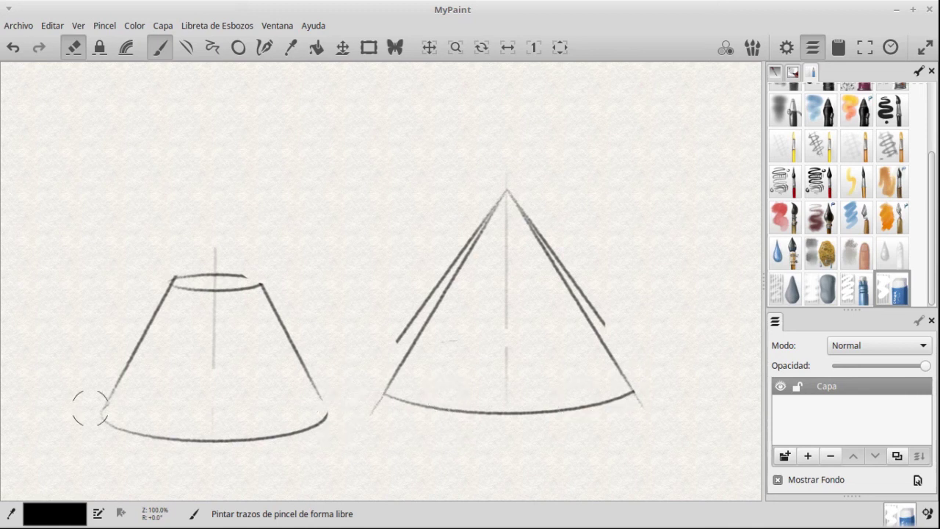
drag(397, 340, 408, 326)
Step: Erase the second cone's right base corner, and undo a trial erasure at the truncated cone's right base corner
drag(631, 392, 625, 391)
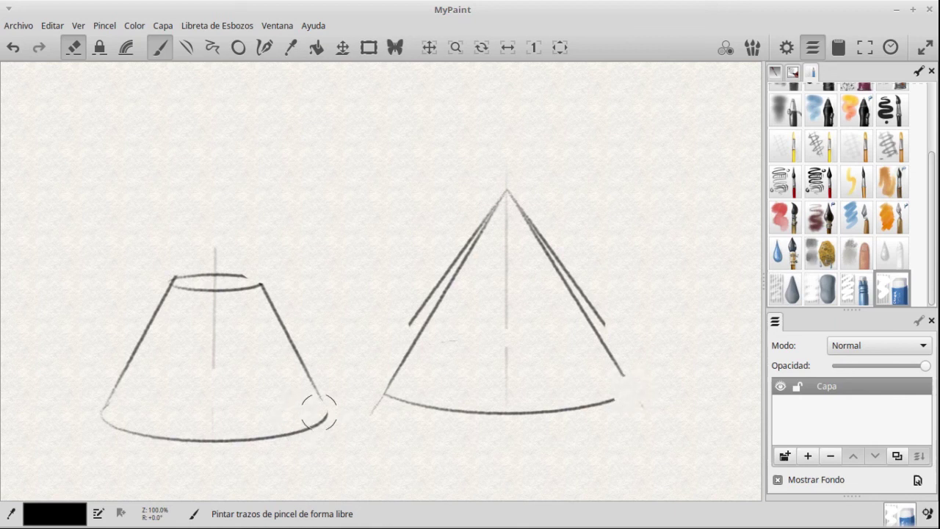
drag(320, 407, 311, 430)
key(ctrl+z)
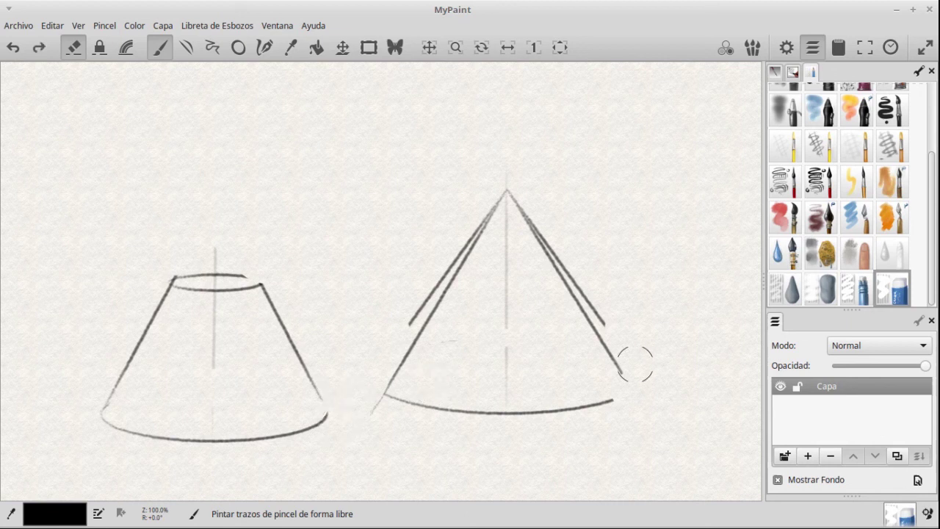